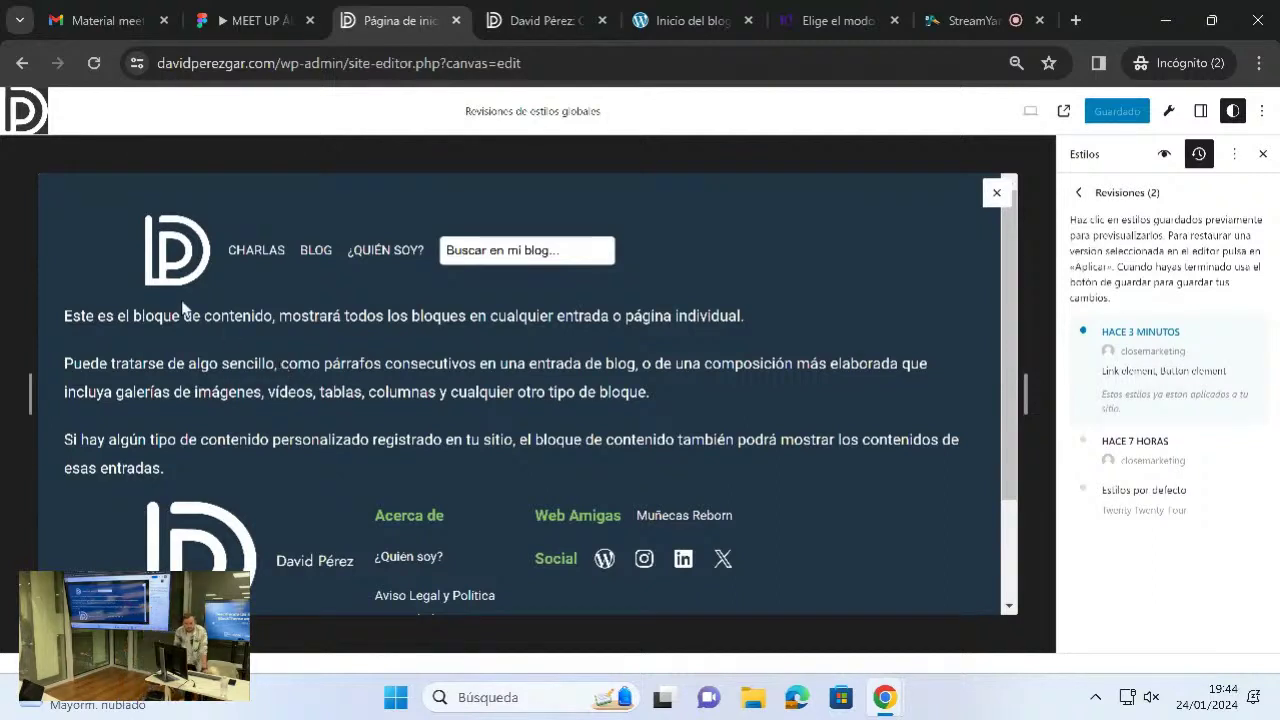
- Leave the Block Theme site editor for the dashboard and open the Create Block Theme page
{"action": "left_click", "coordinate": [540, 22]}
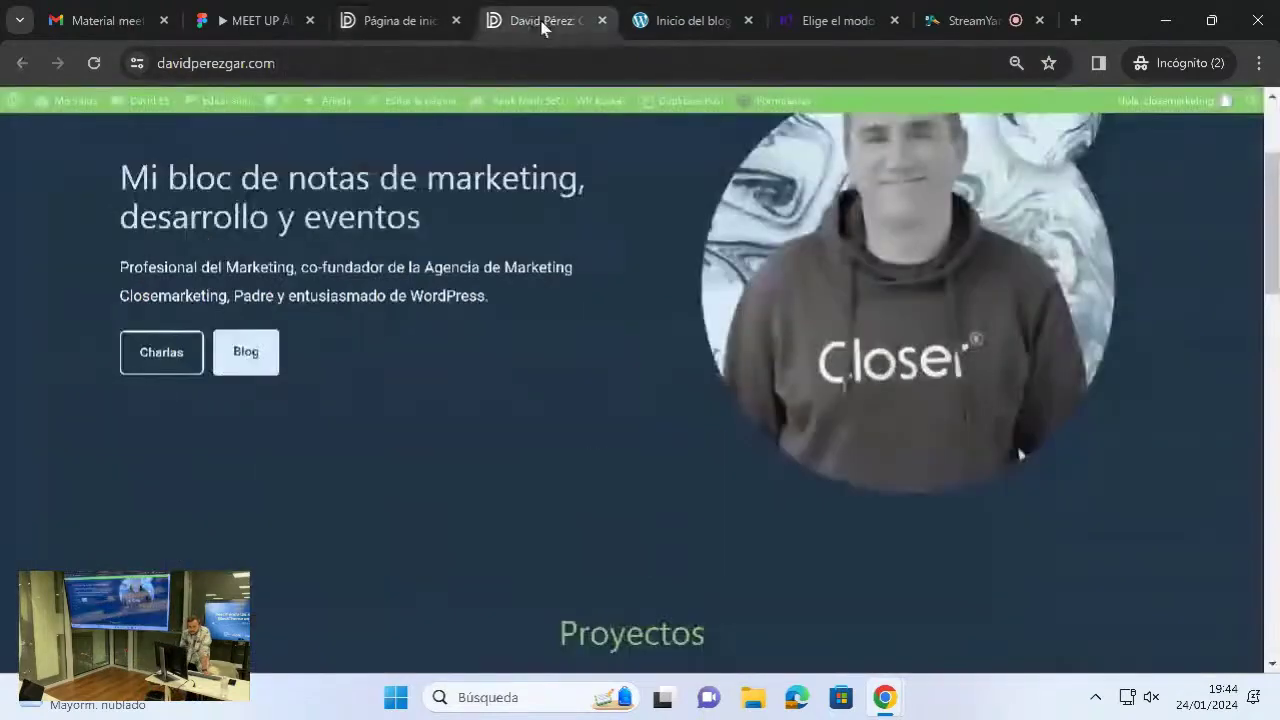
{"action": "left_click", "coordinate": [675, 22]}
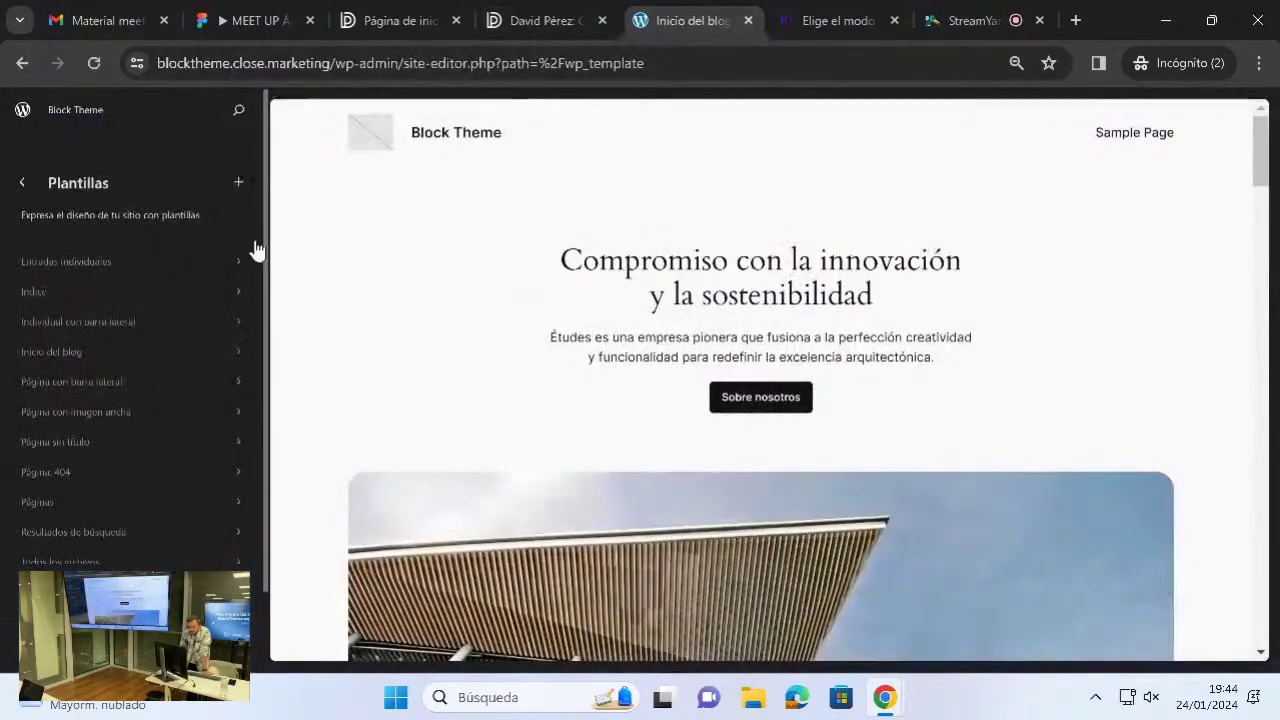
{"action": "left_click", "coordinate": [22, 186]}
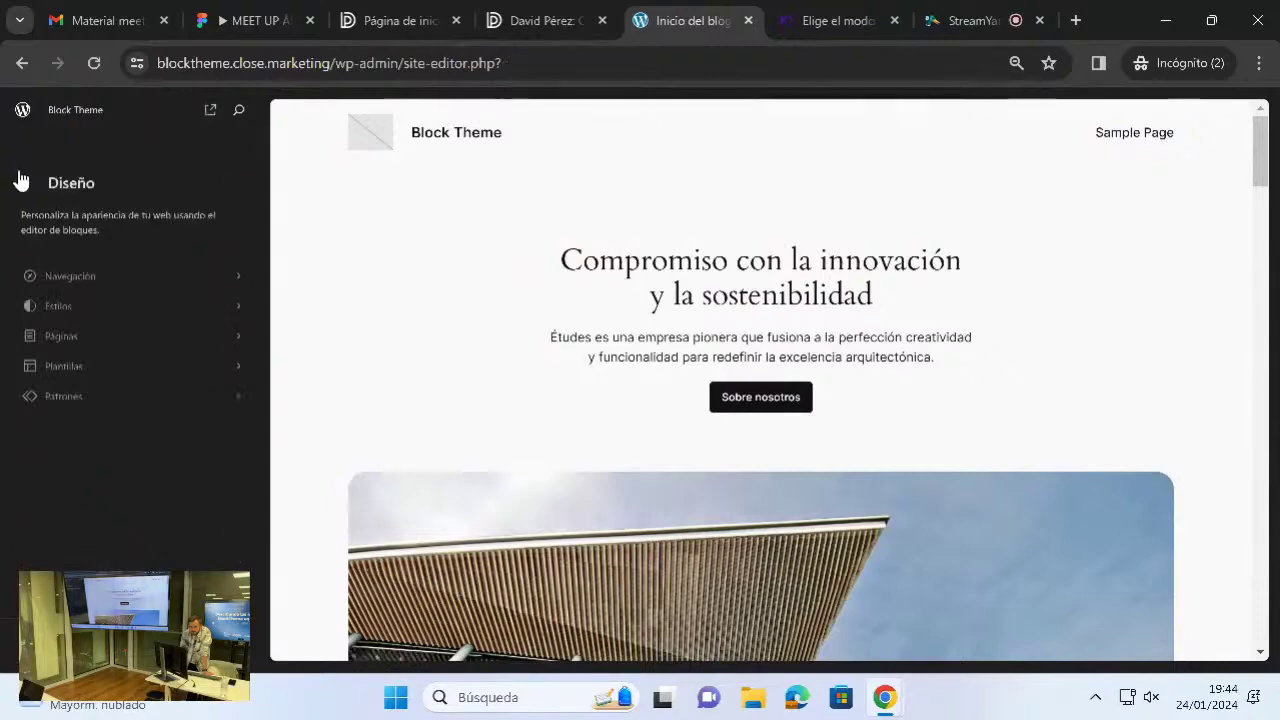
{"action": "left_click", "coordinate": [392, 140]}
{"action": "left_click", "coordinate": [22, 108]}
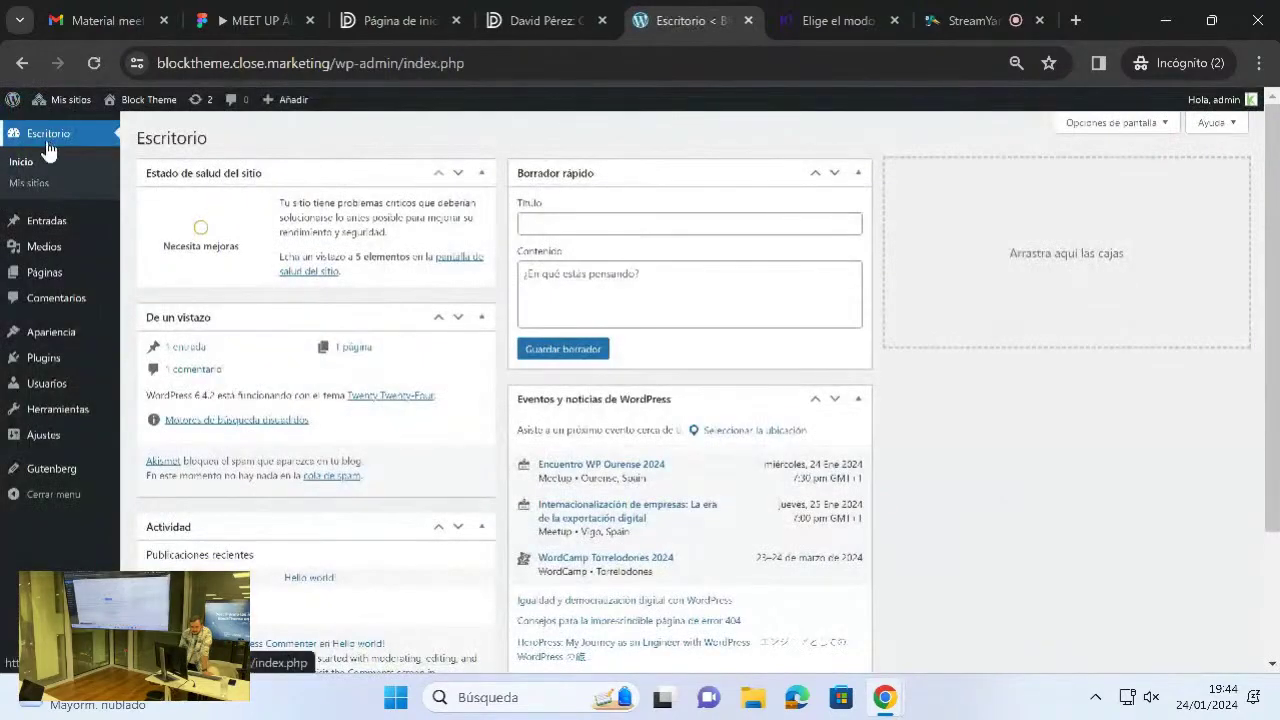
{"action": "mouse_move", "coordinate": [48, 338]}
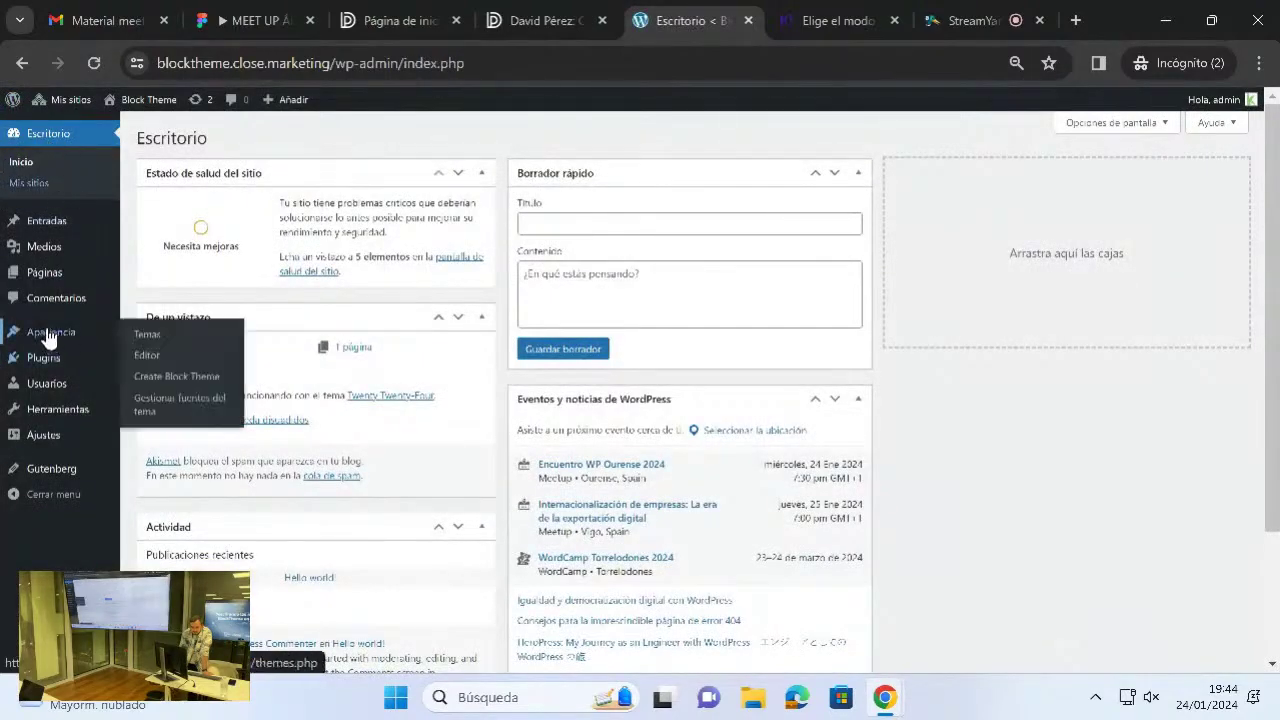
{"action": "left_click", "coordinate": [166, 384]}
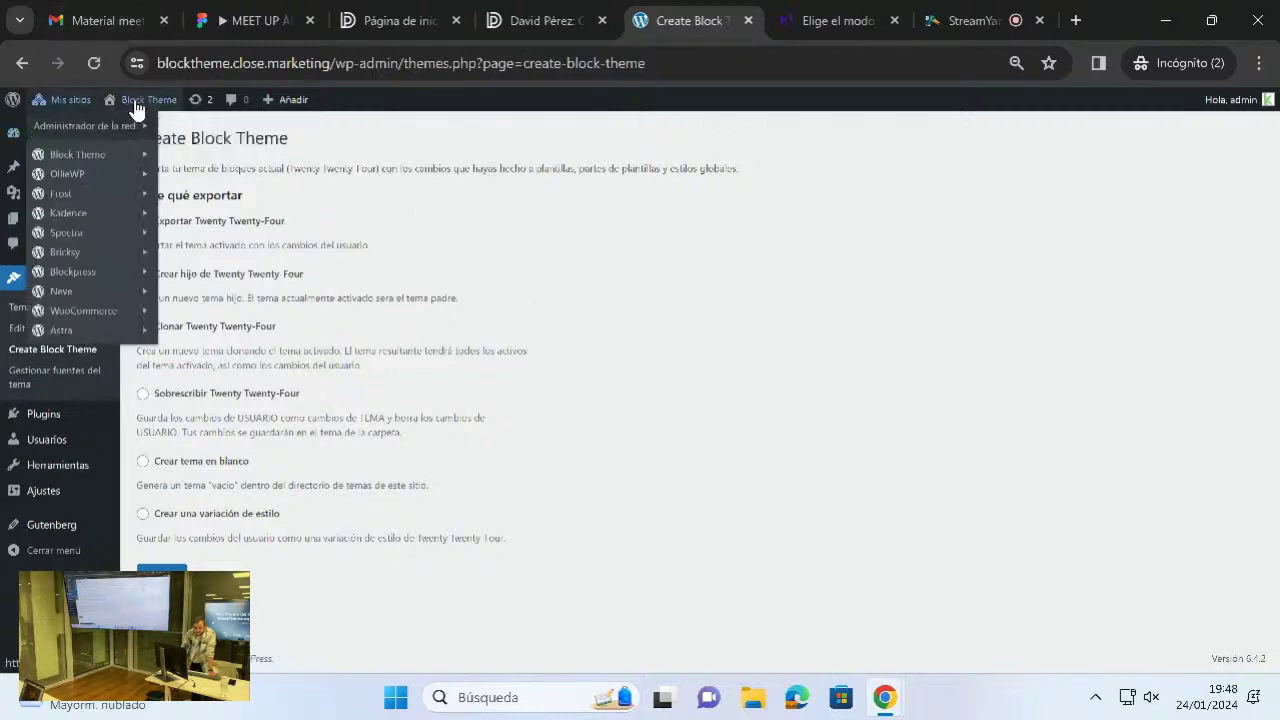
- Visit the Block Theme site and open its list of templates in the site editor
{"action": "mouse_move", "coordinate": [130, 106]}
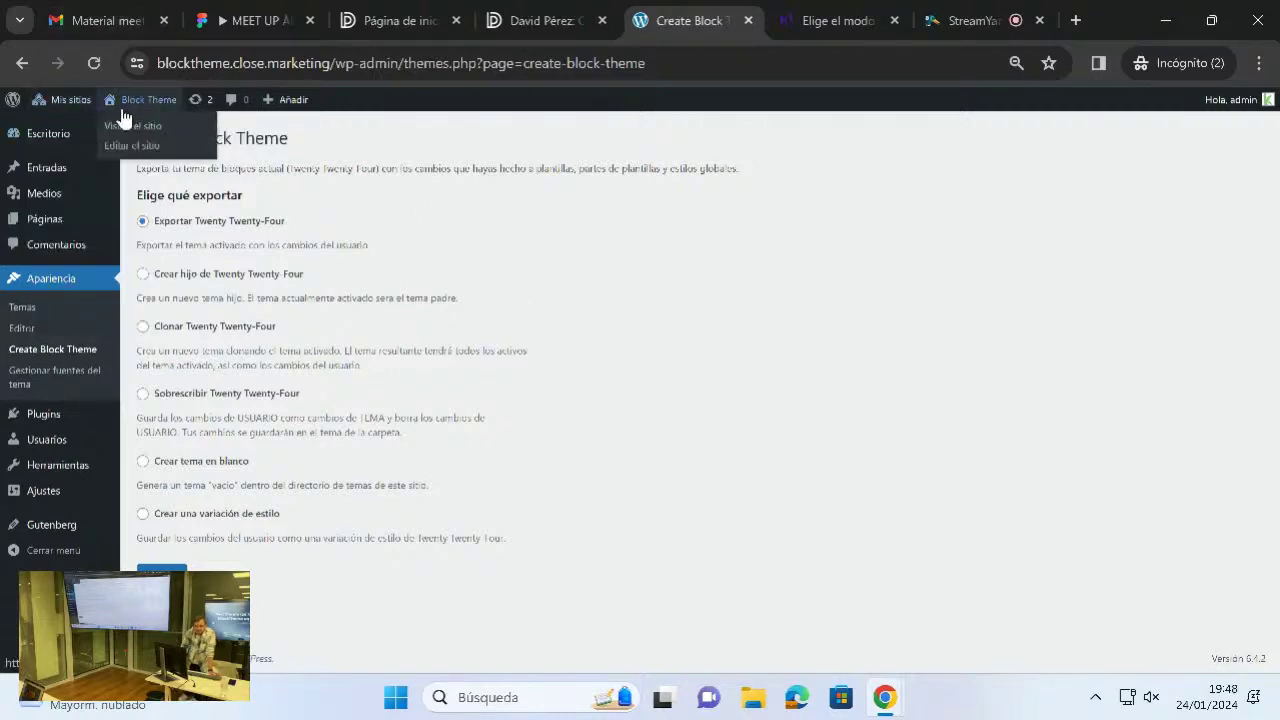
{"action": "mouse_move", "coordinate": [78, 108]}
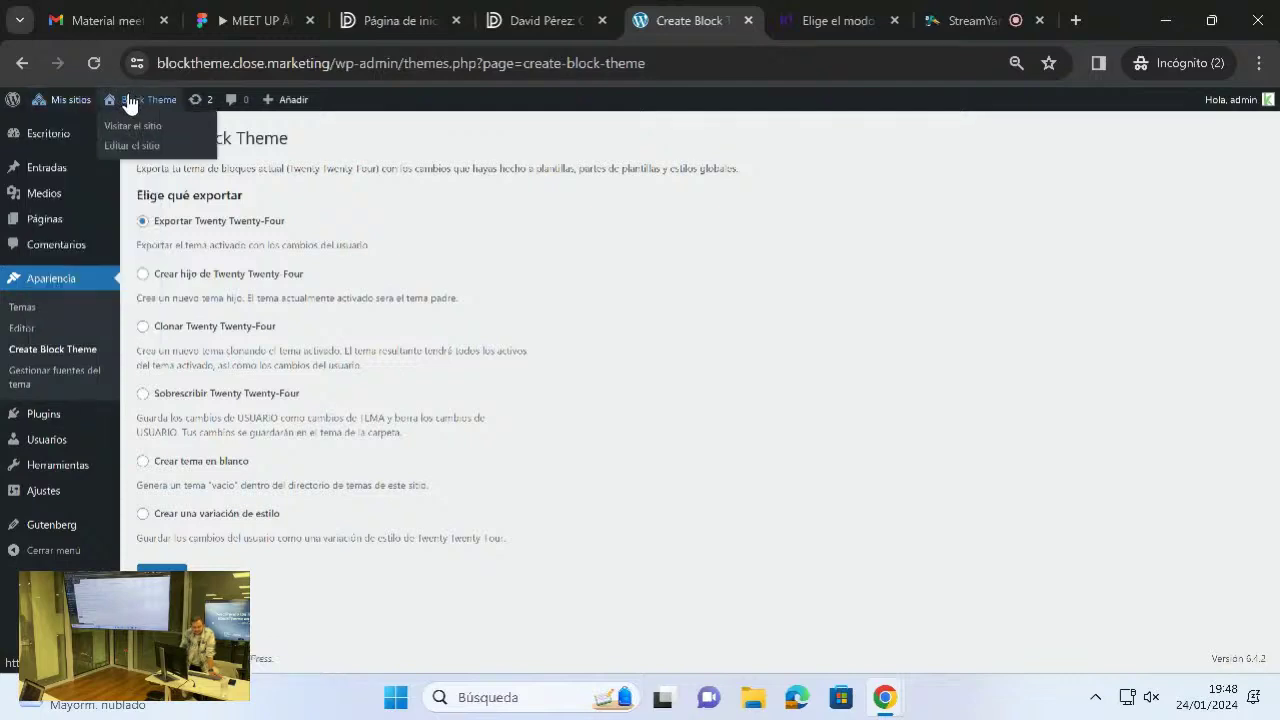
{"action": "left_click", "coordinate": [124, 128]}
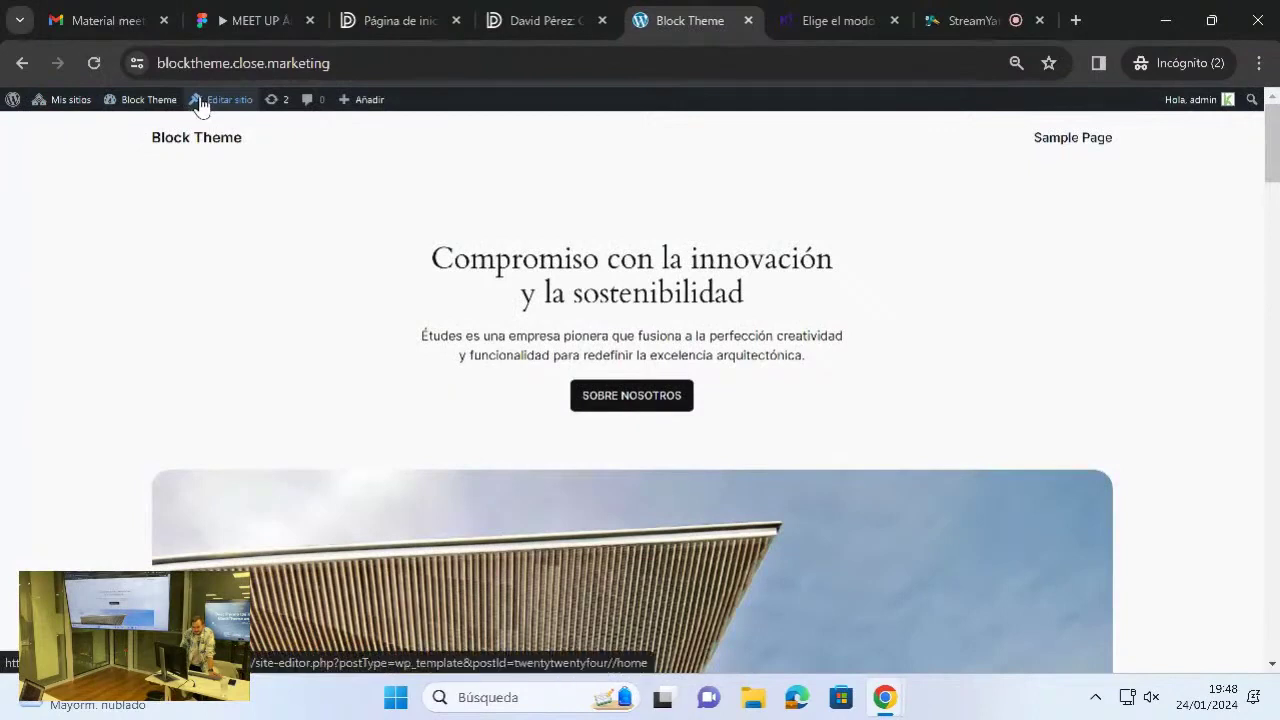
{"action": "left_click", "coordinate": [200, 104]}
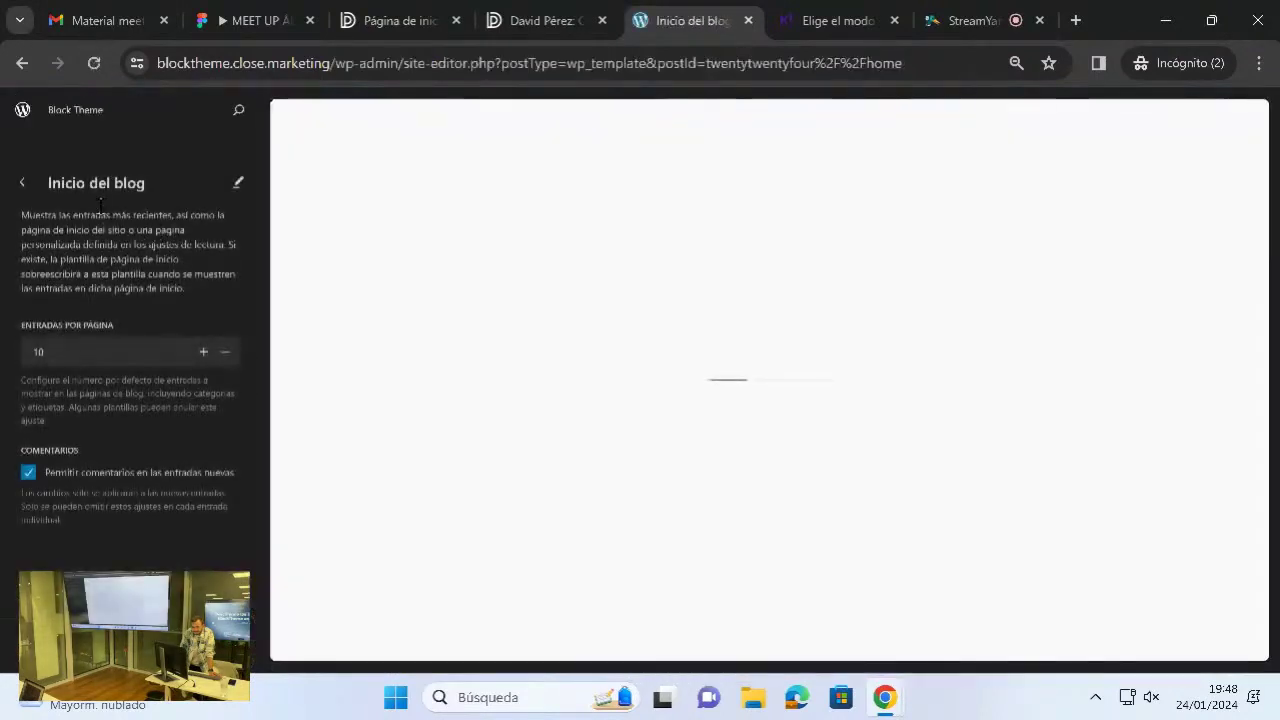
{"action": "left_click", "coordinate": [22, 184]}
{"action": "left_click", "coordinate": [22, 186]}
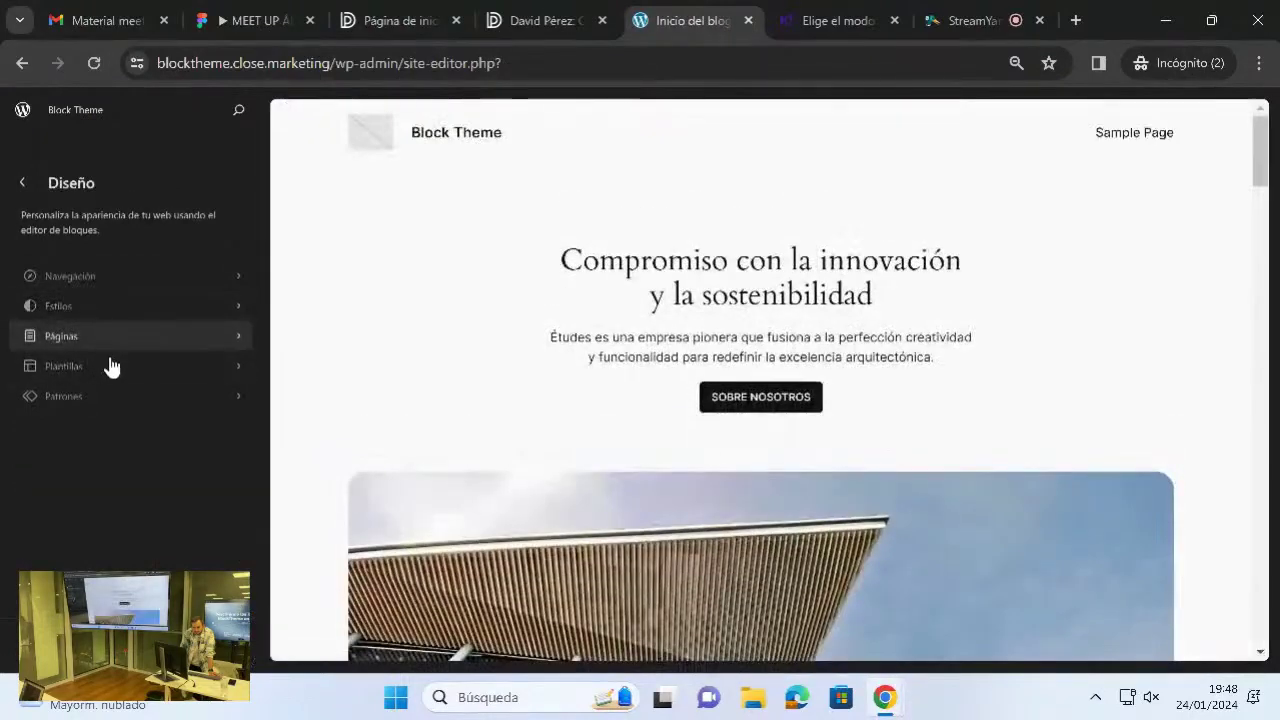
{"action": "left_click", "coordinate": [112, 372]}
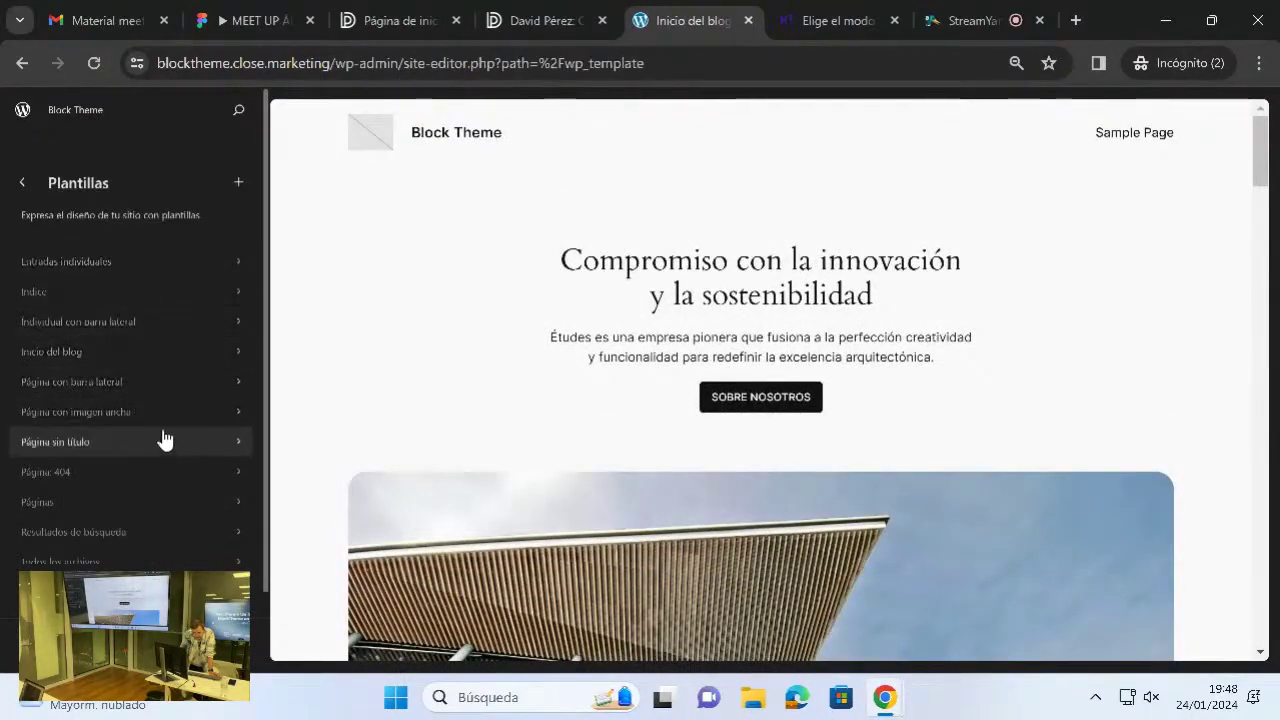
- Open the Pie de página part of the Entradas individuales template for editing
{"action": "scroll", "coordinate": [158, 405], "scroll_direction": "down", "scroll_amount": 1}
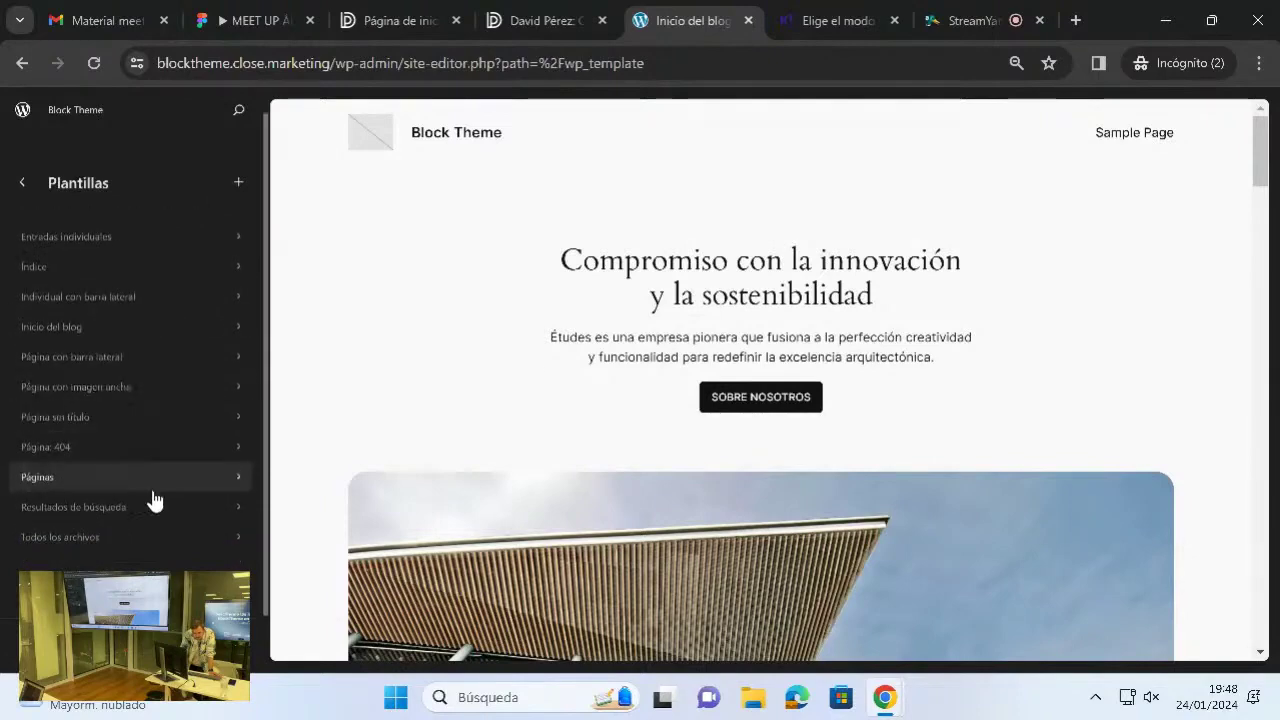
{"action": "scroll", "coordinate": [150, 235], "scroll_direction": "up", "scroll_amount": 1}
{"action": "left_click", "coordinate": [143, 252]}
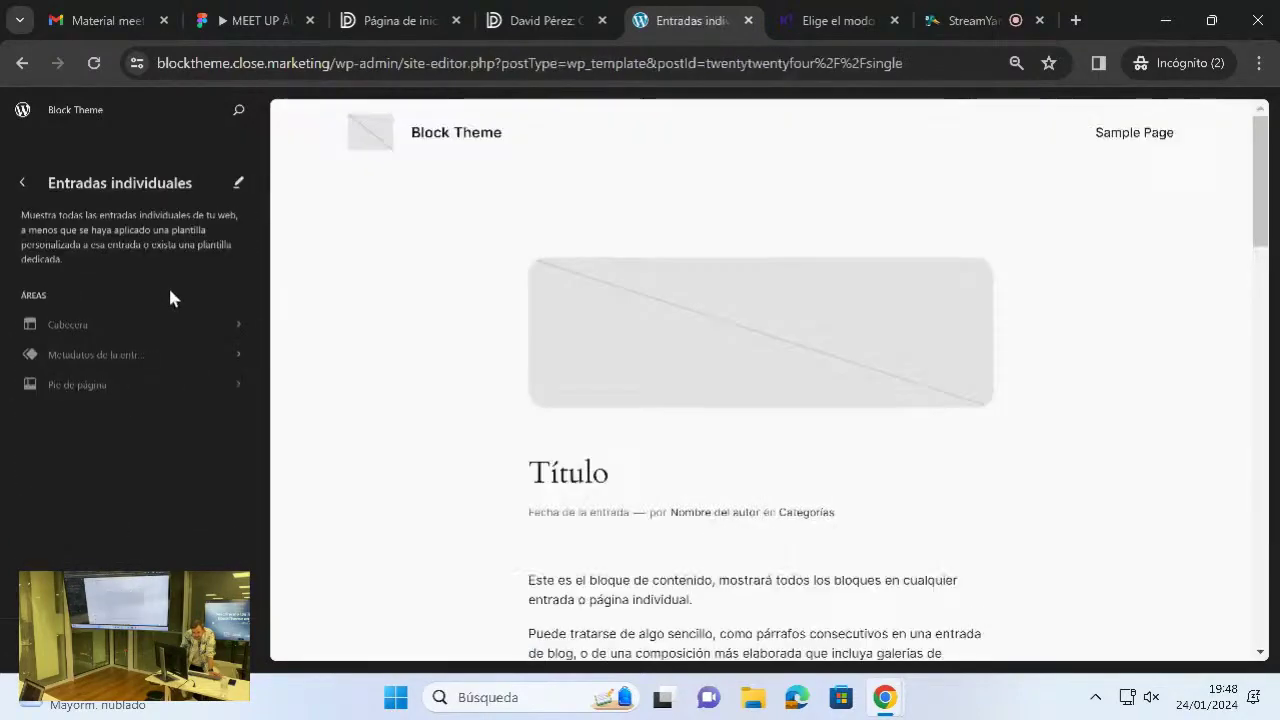
{"action": "left_click", "coordinate": [175, 380]}
{"action": "left_click", "coordinate": [237, 184]}
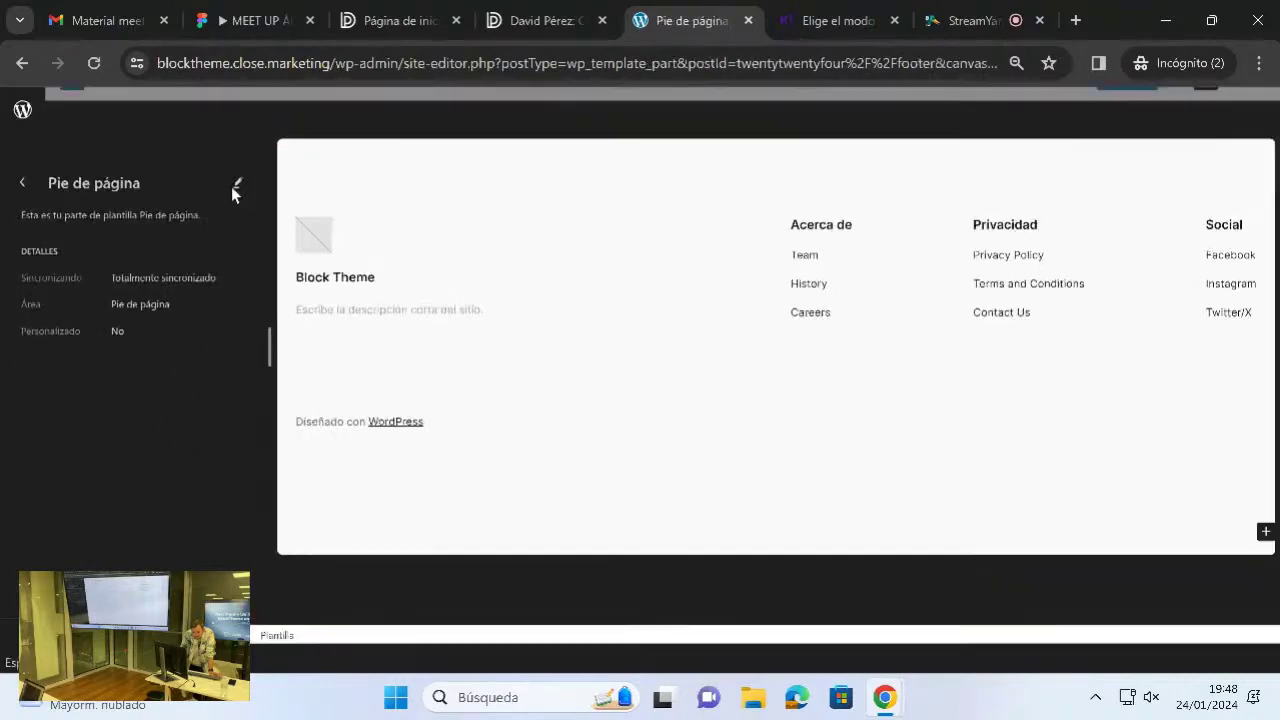
- Try to edit the Careers link under Acerca de in the footer
{"action": "left_click", "coordinate": [587, 344]}
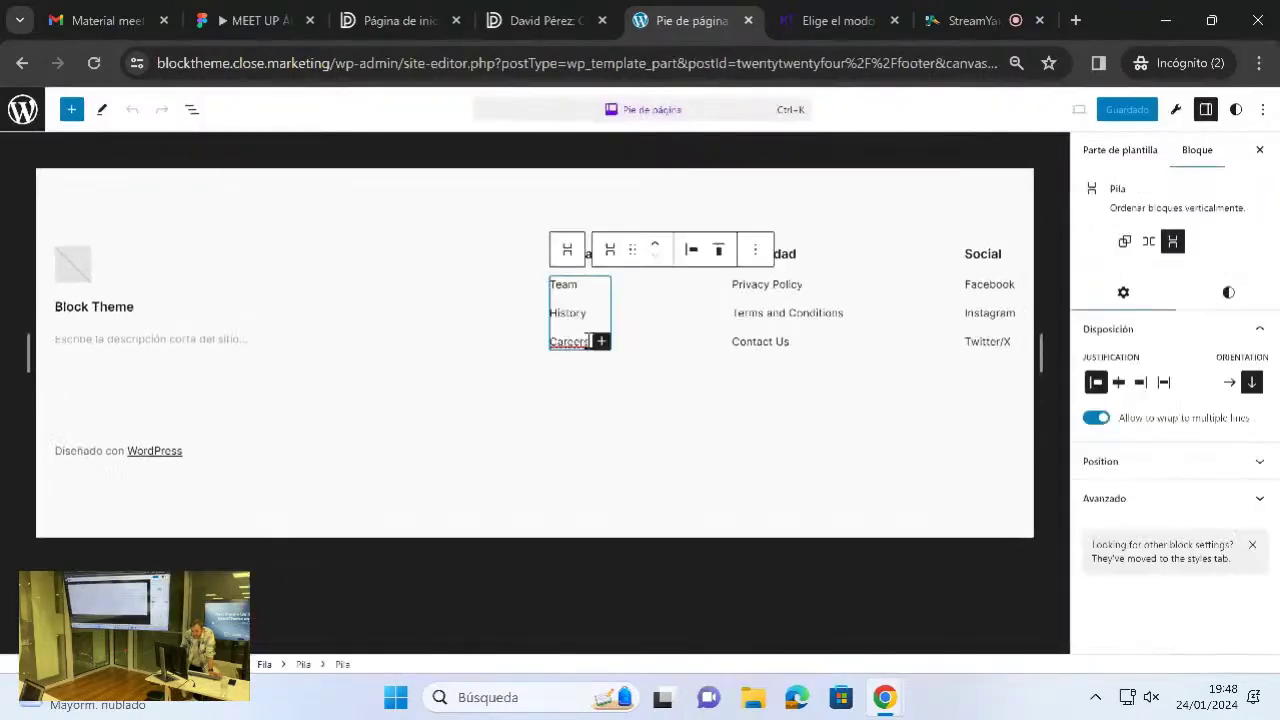
{"action": "left_click", "coordinate": [586, 350]}
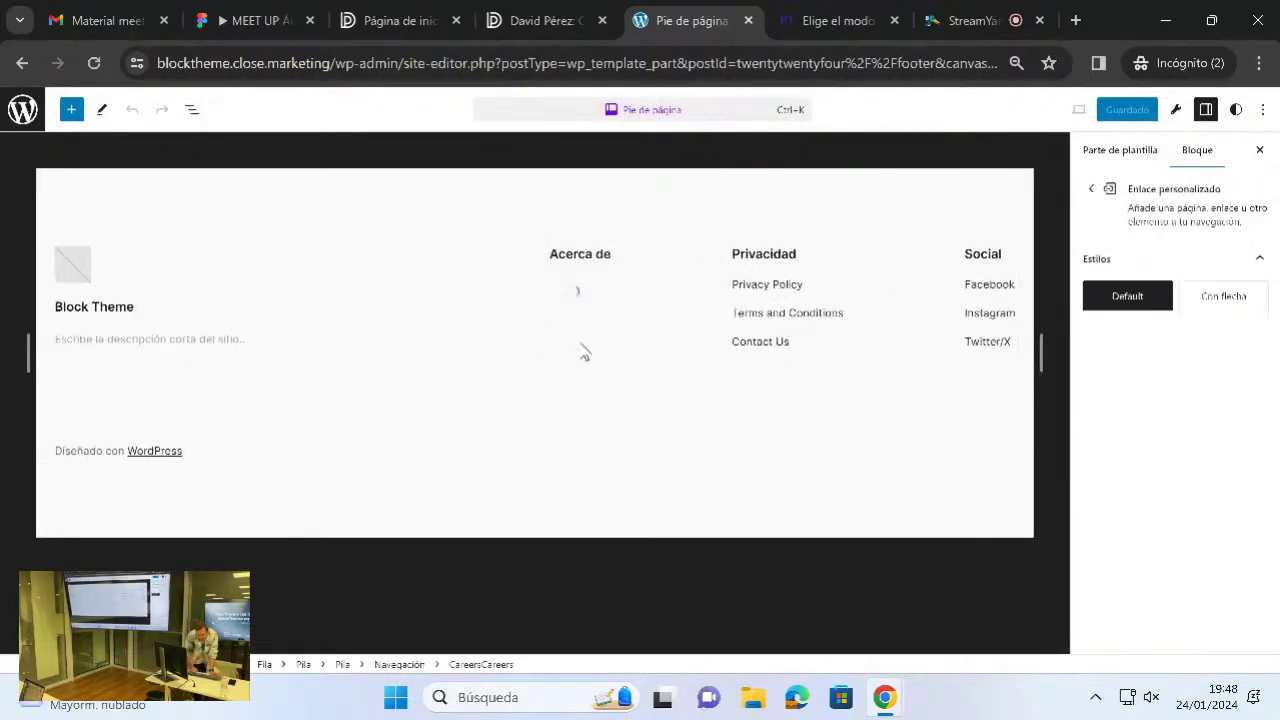
{"action": "left_click", "coordinate": [580, 345]}
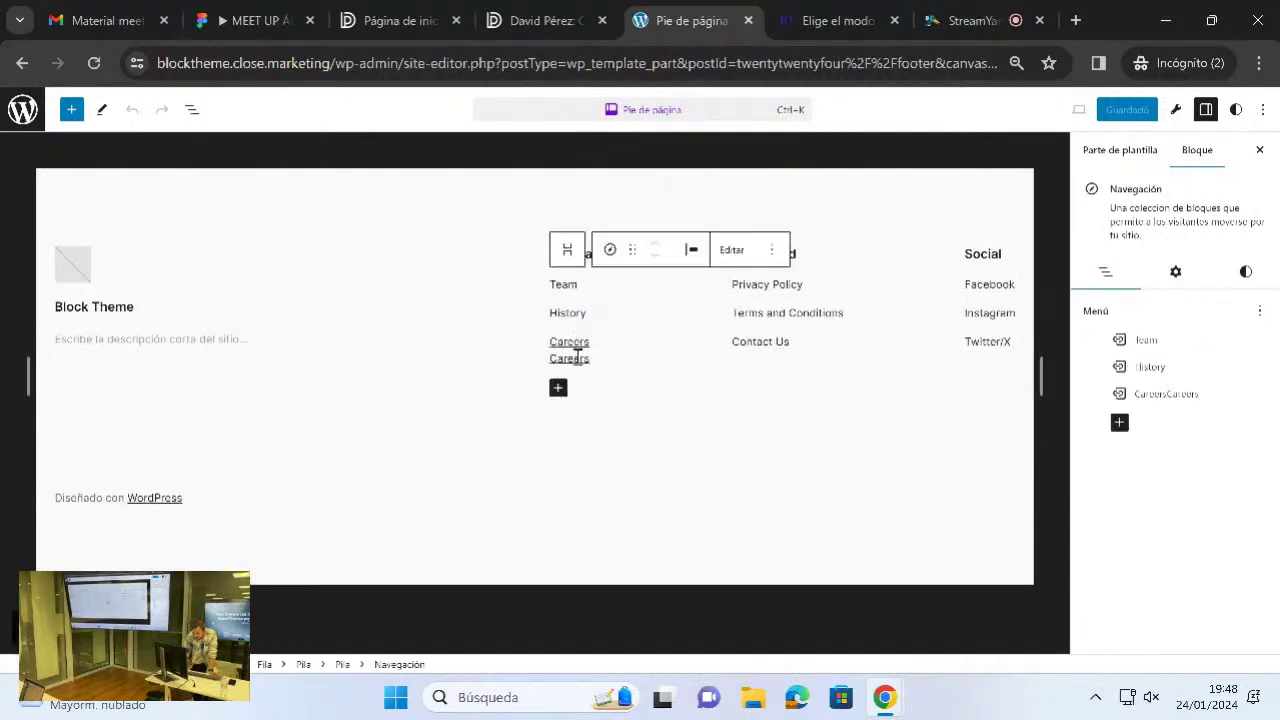
{"action": "double_click", "coordinate": [577, 352]}
{"action": "key", "text": "Escape"}
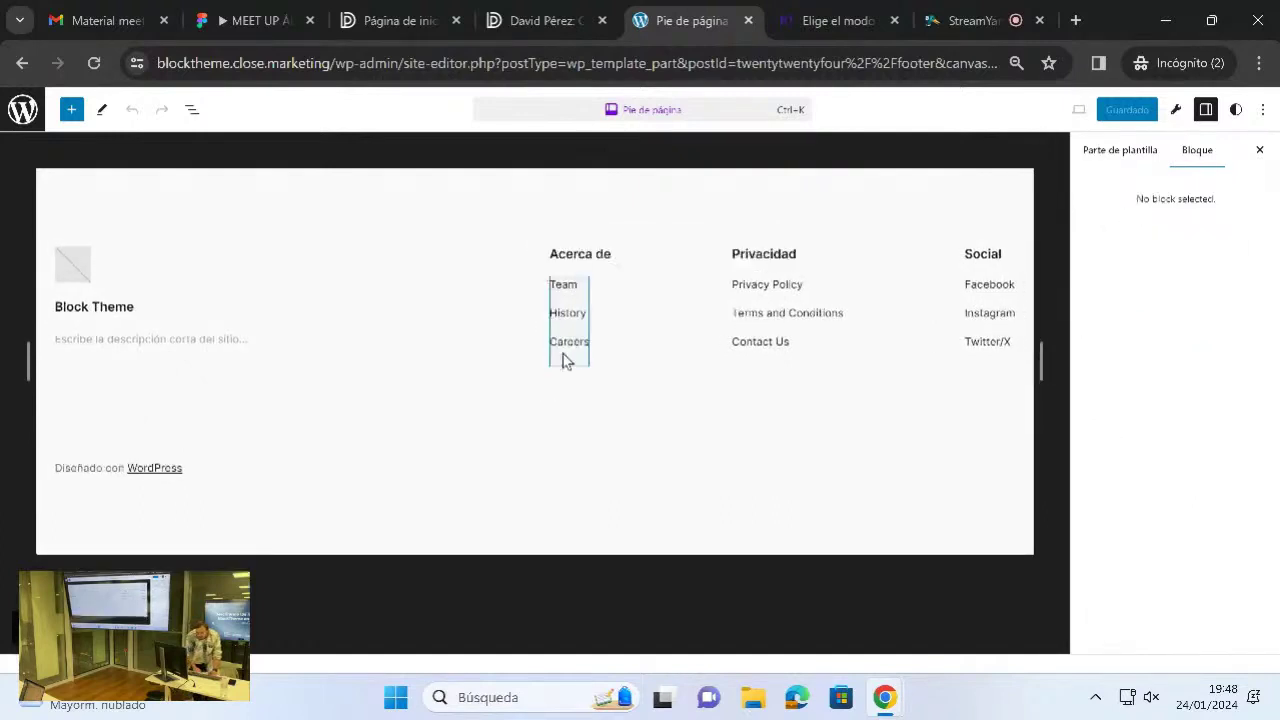
{"action": "left_click", "coordinate": [614, 303]}
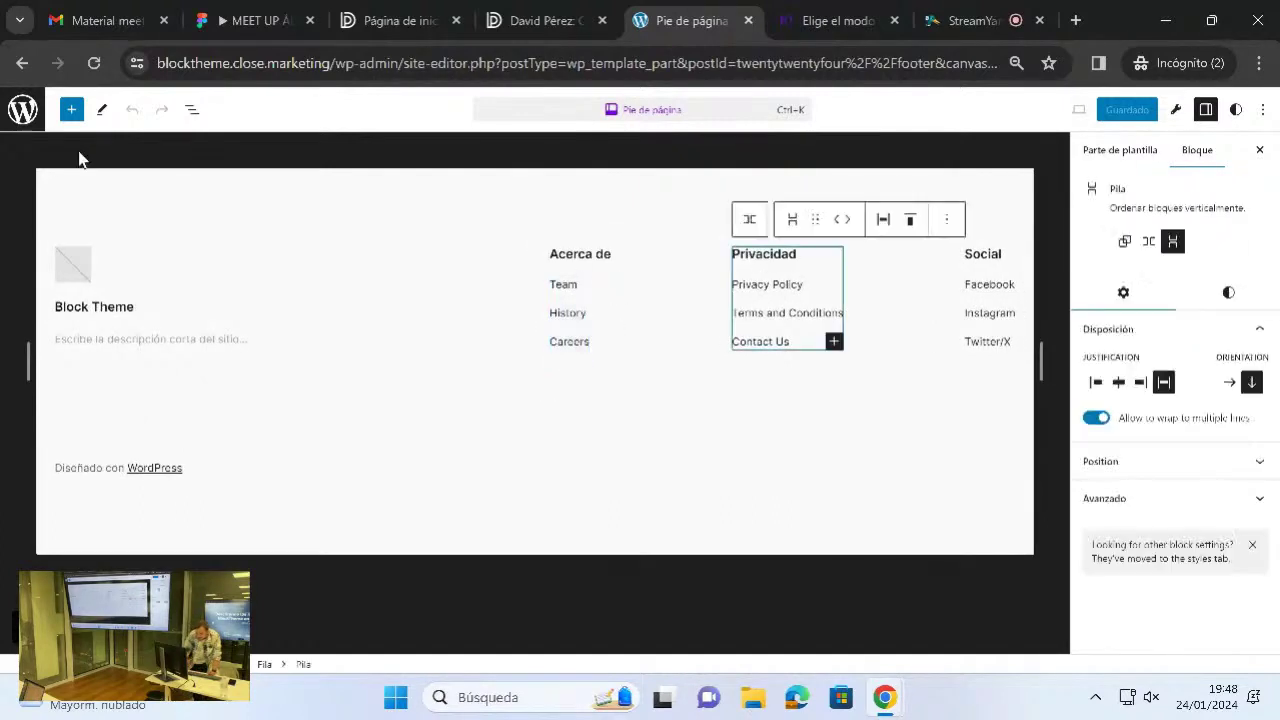
- Show the block list view, set the footer's site description to 2022 and try to save the template part
{"action": "left_click", "coordinate": [192, 110]}
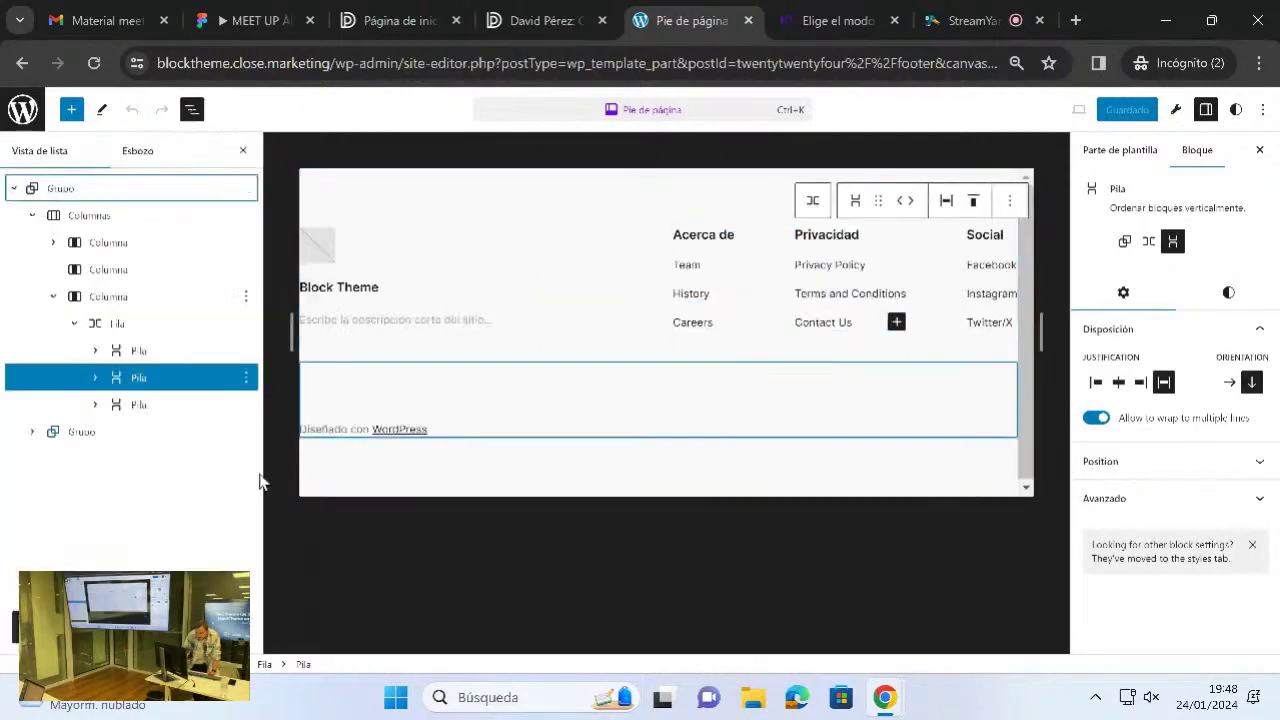
{"action": "left_click", "coordinate": [385, 318]}
{"action": "type", "text": "2022"}
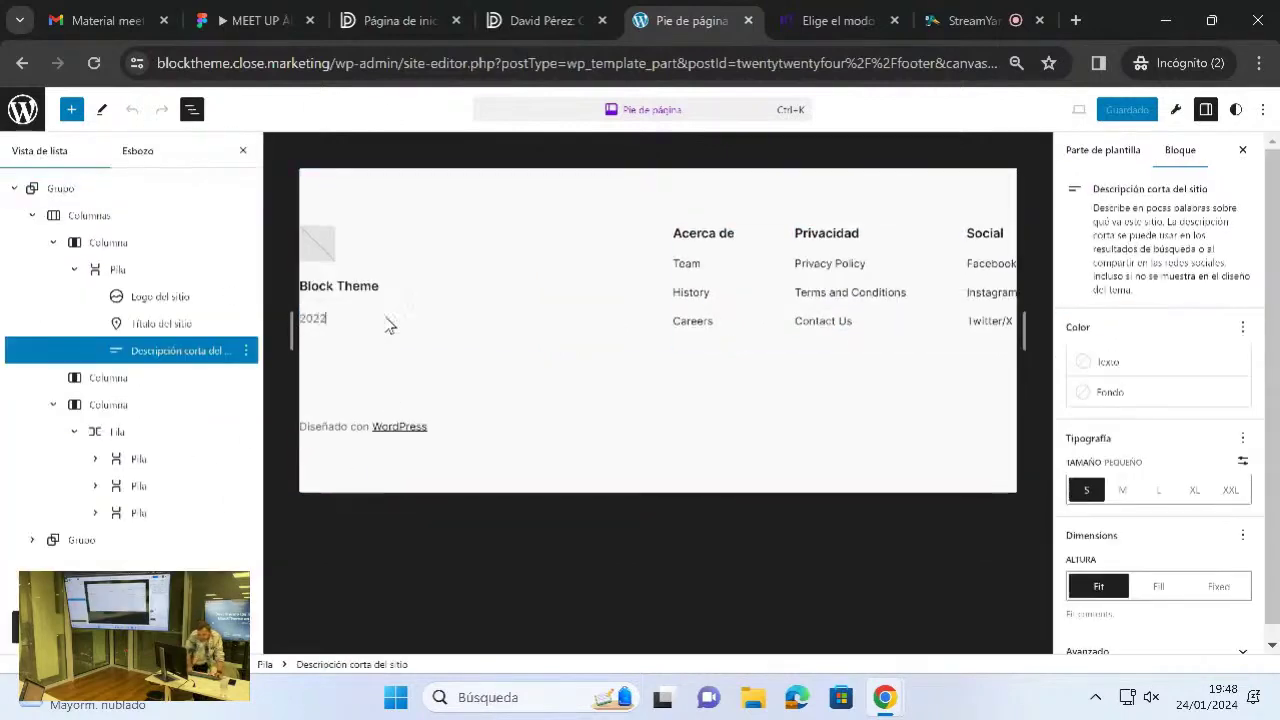
{"action": "left_click", "coordinate": [1125, 110]}
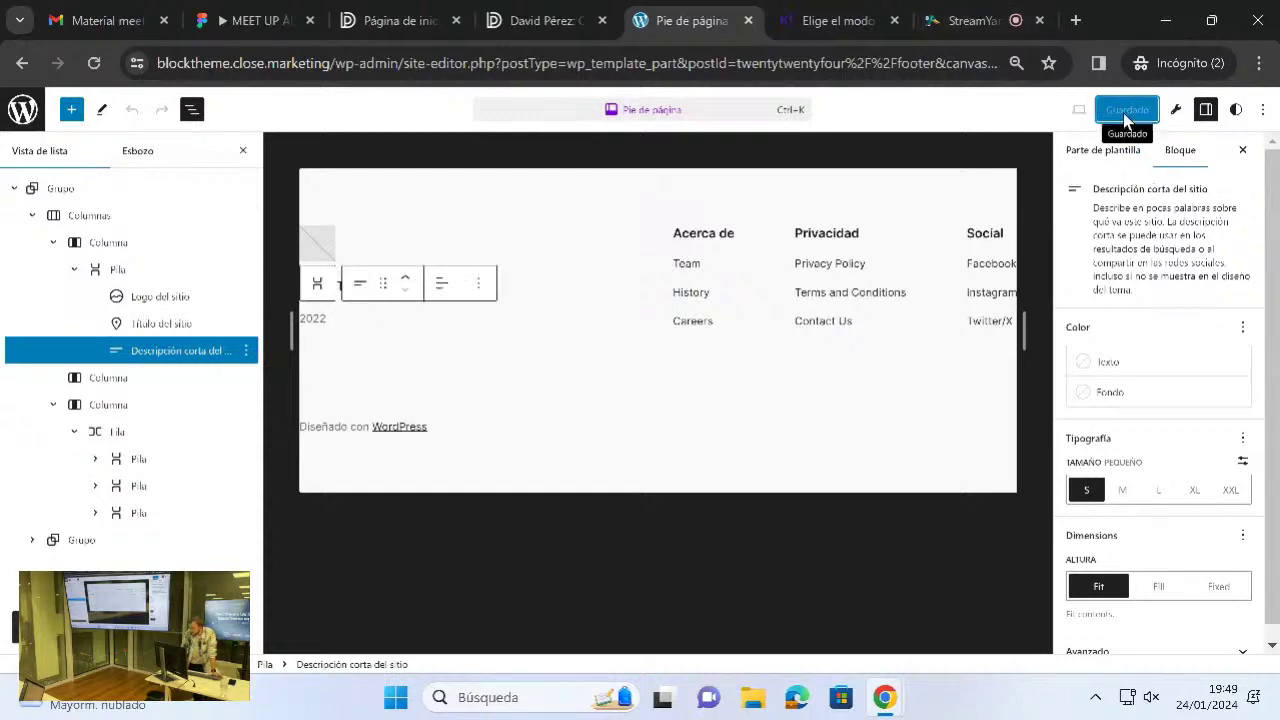
{"action": "left_click", "coordinate": [1115, 150]}
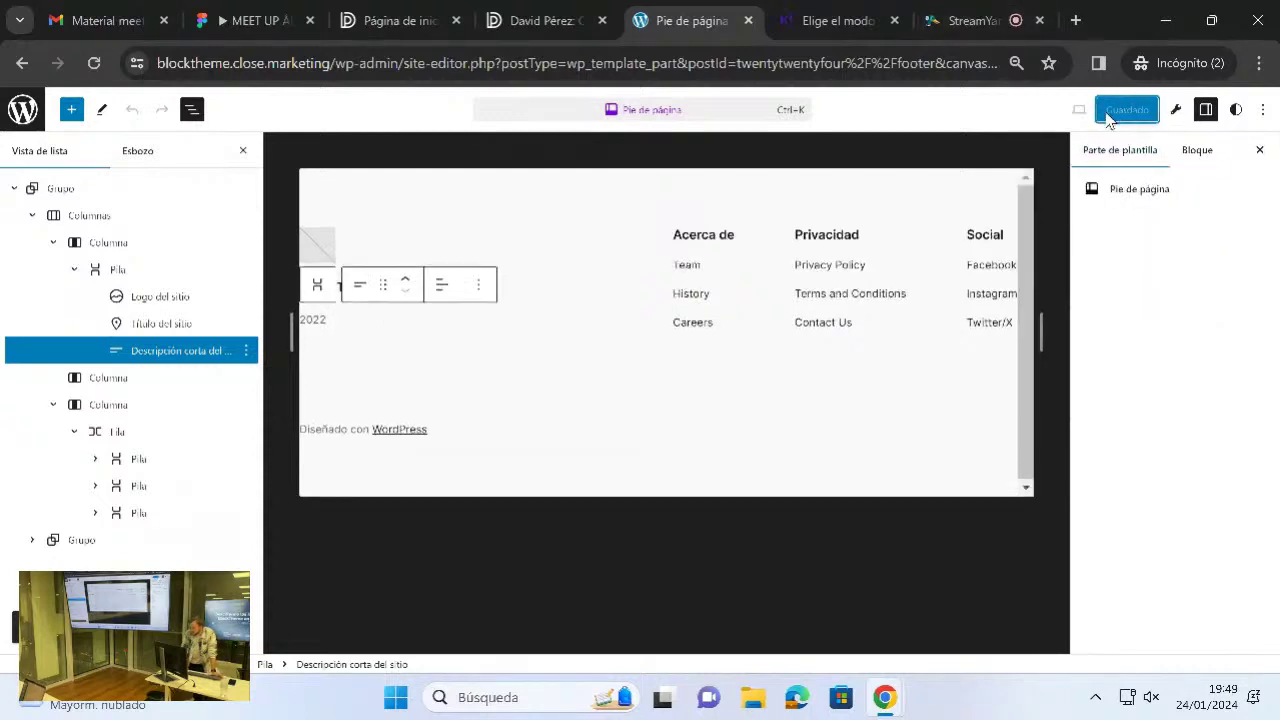
- Open the live Block Theme site in a separate browser tab and examine its footer
{"action": "left_click", "coordinate": [324, 319]}
{"action": "right_click", "coordinate": [20, 110]}
{"action": "left_click", "coordinate": [45, 140]}
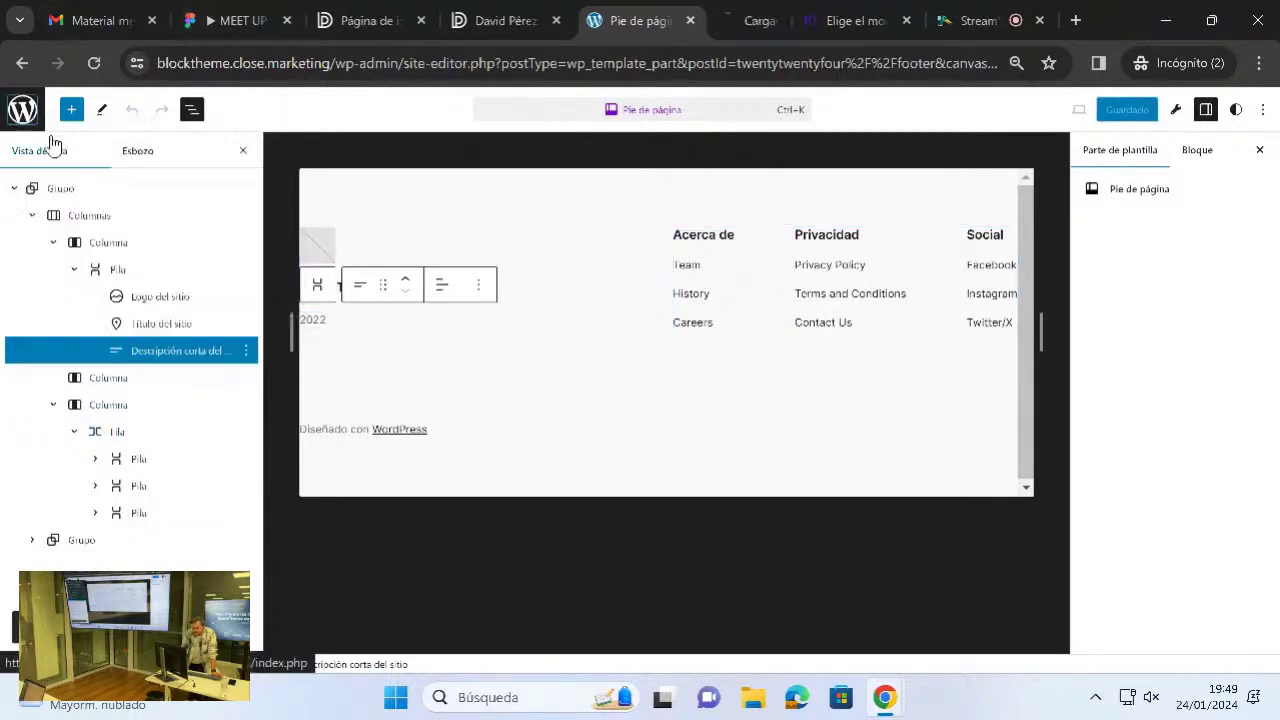
{"action": "left_click", "coordinate": [718, 28]}
{"action": "mouse_move", "coordinate": [125, 100]}
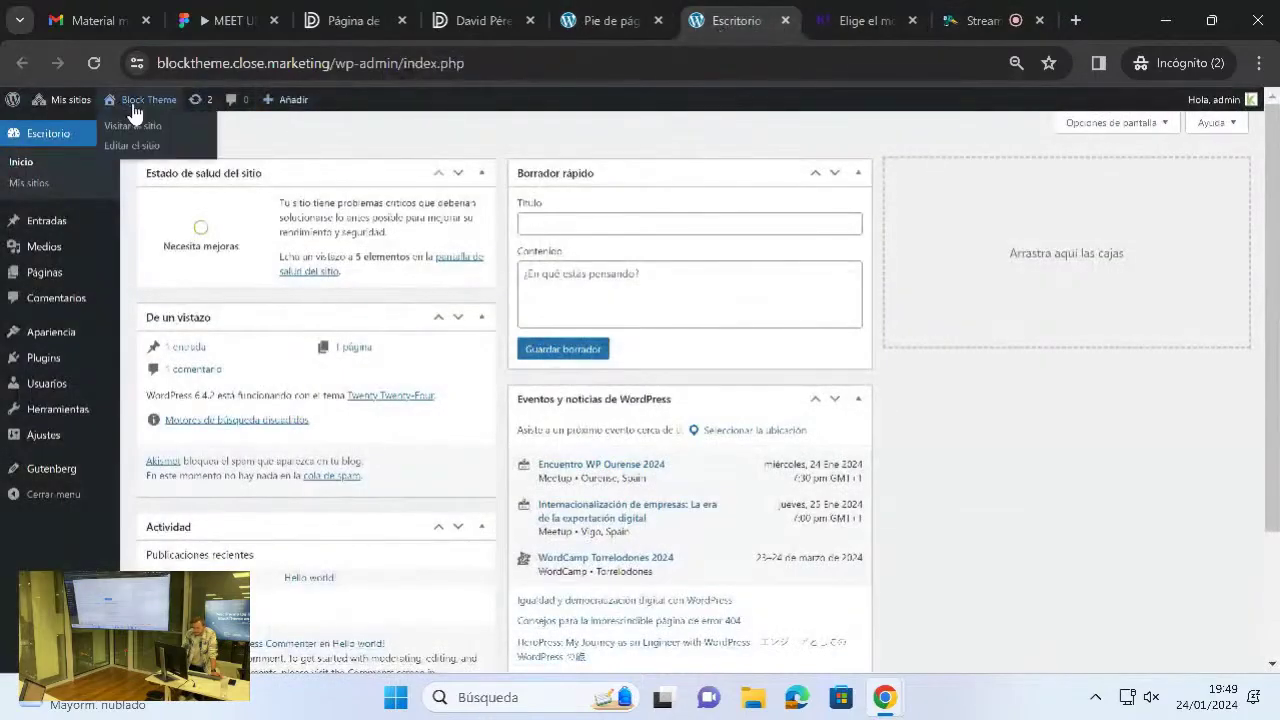
{"action": "left_click", "coordinate": [143, 128]}
{"action": "scroll", "coordinate": [947, 445], "scroll_direction": "down", "scroll_amount": 20}
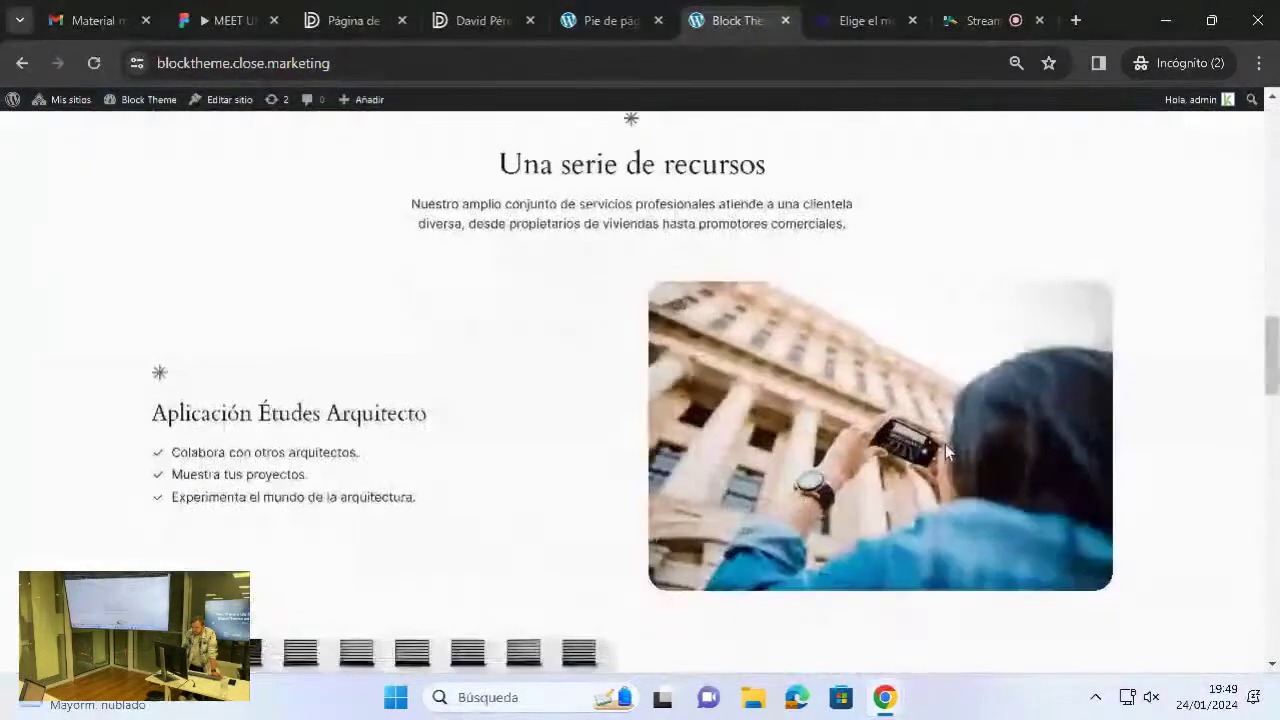
{"action": "scroll", "coordinate": [945, 444], "scroll_direction": "down", "scroll_amount": 10}
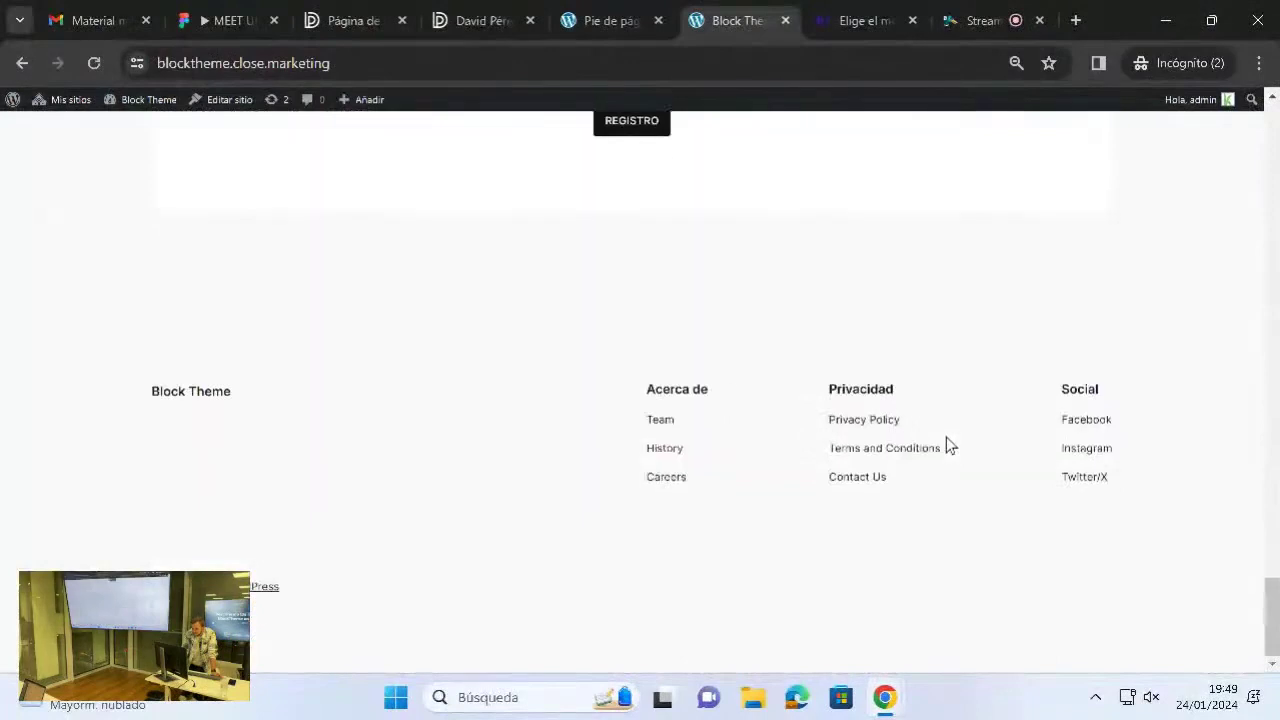
- Return to the footer editor, replace the Acerca de heading with 2022 and try to save
{"action": "left_click", "coordinate": [610, 20]}
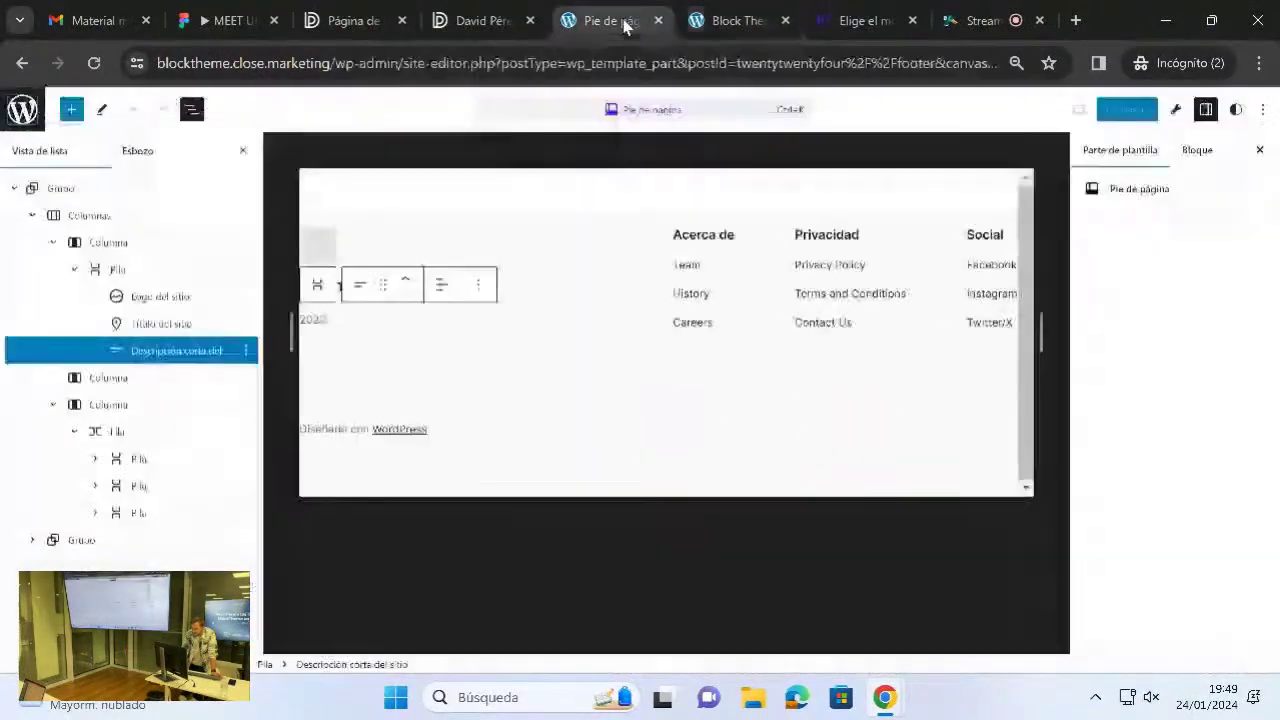
{"action": "left_click", "coordinate": [723, 230]}
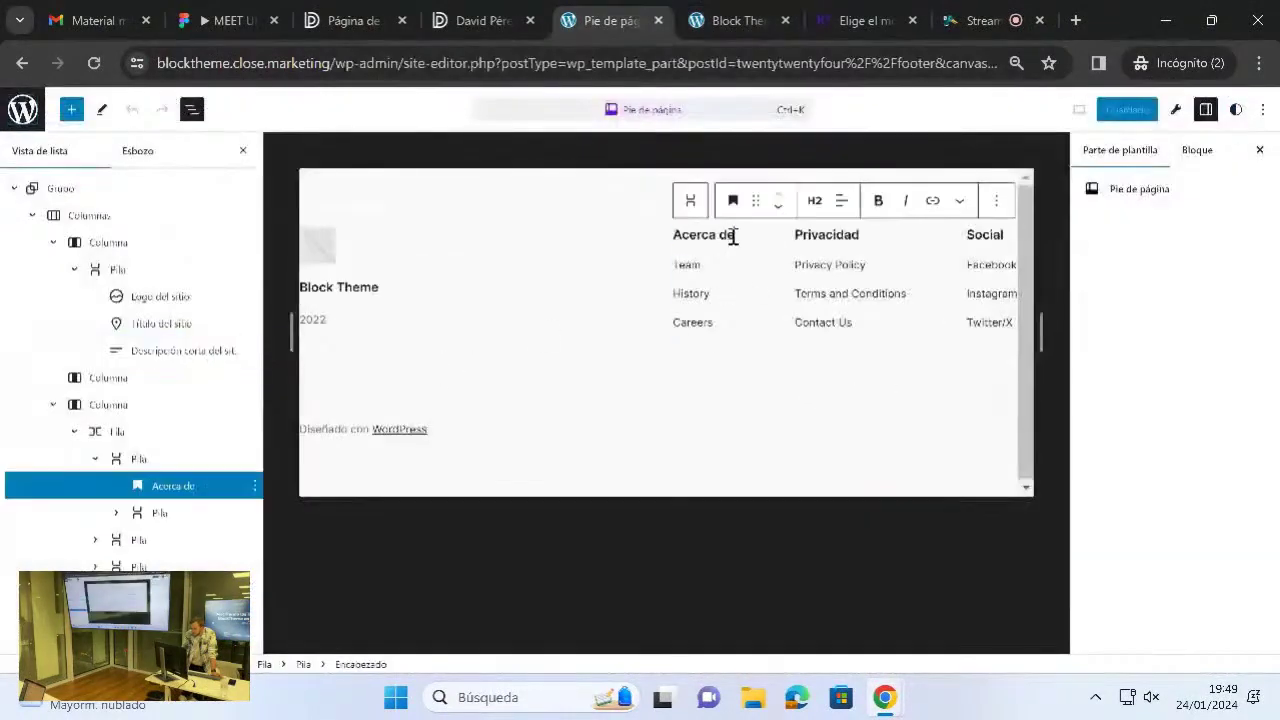
{"action": "triple_click", "coordinate": [728, 234]}
{"action": "type", "text": "2022"}
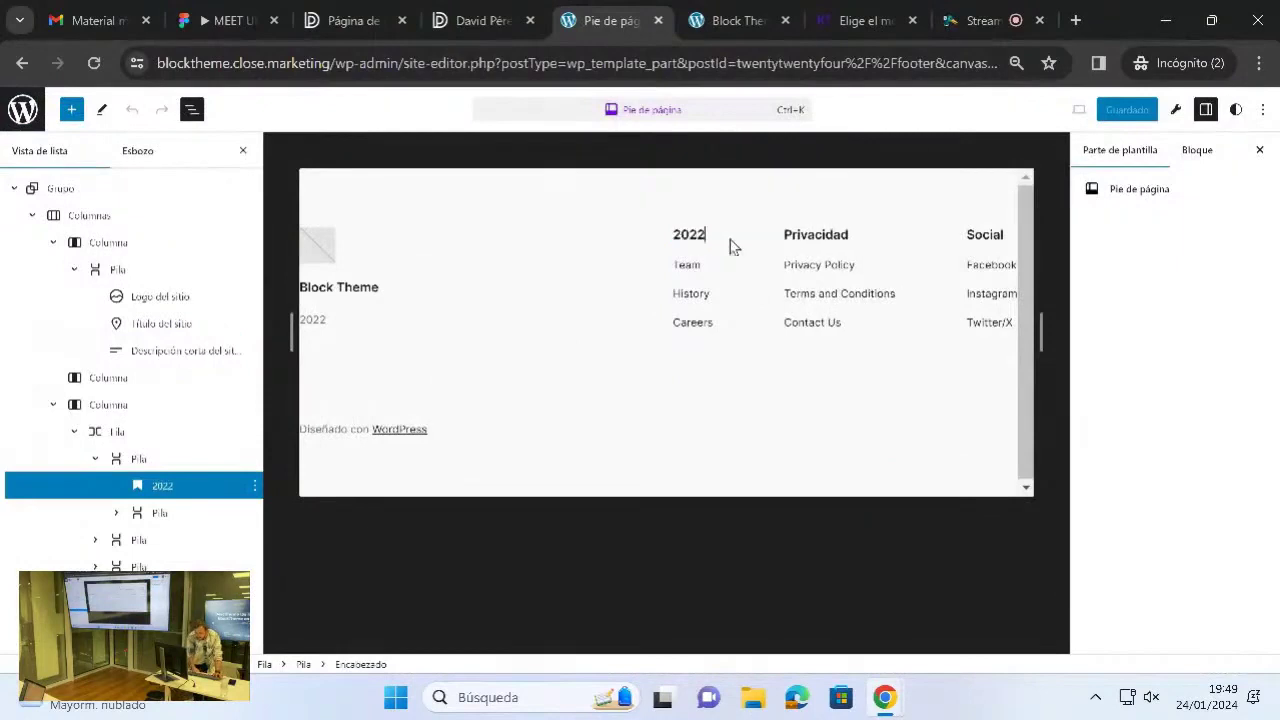
{"action": "left_click", "coordinate": [1124, 112]}
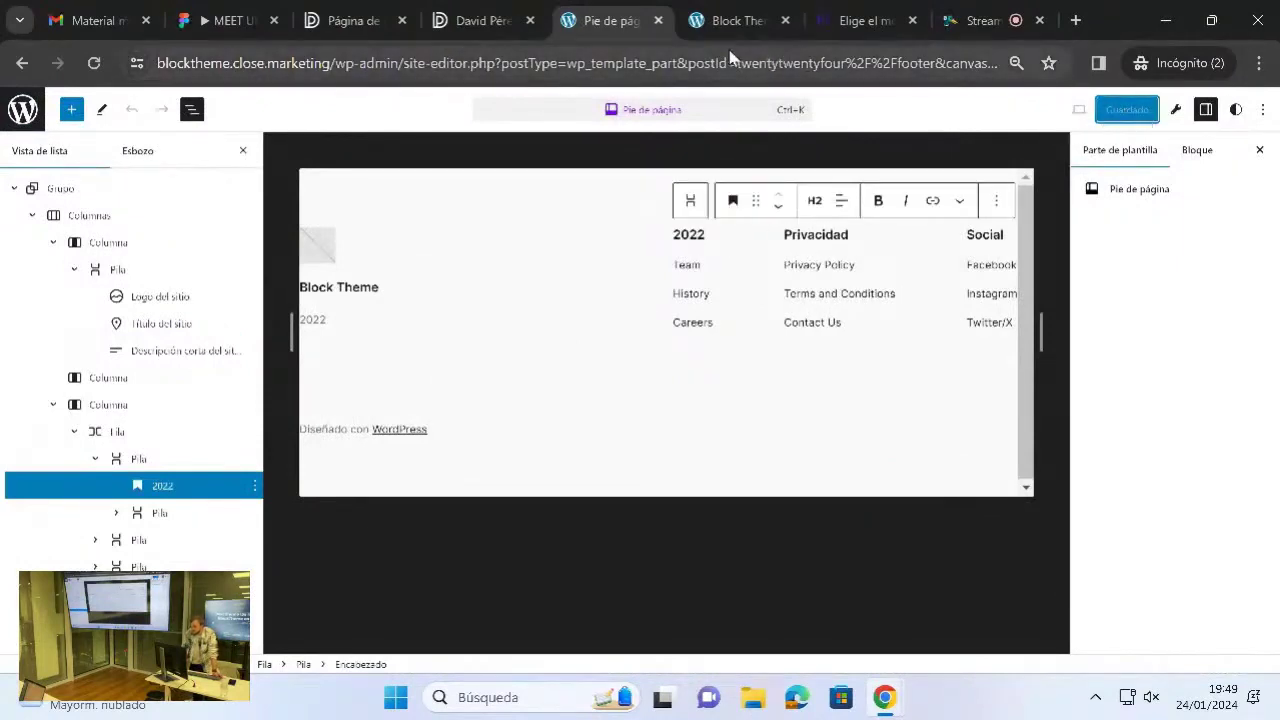
- Insert an empty Imagen block after the footer's main group
{"action": "left_click", "coordinate": [58, 189]}
{"action": "key", "text": "Return"}
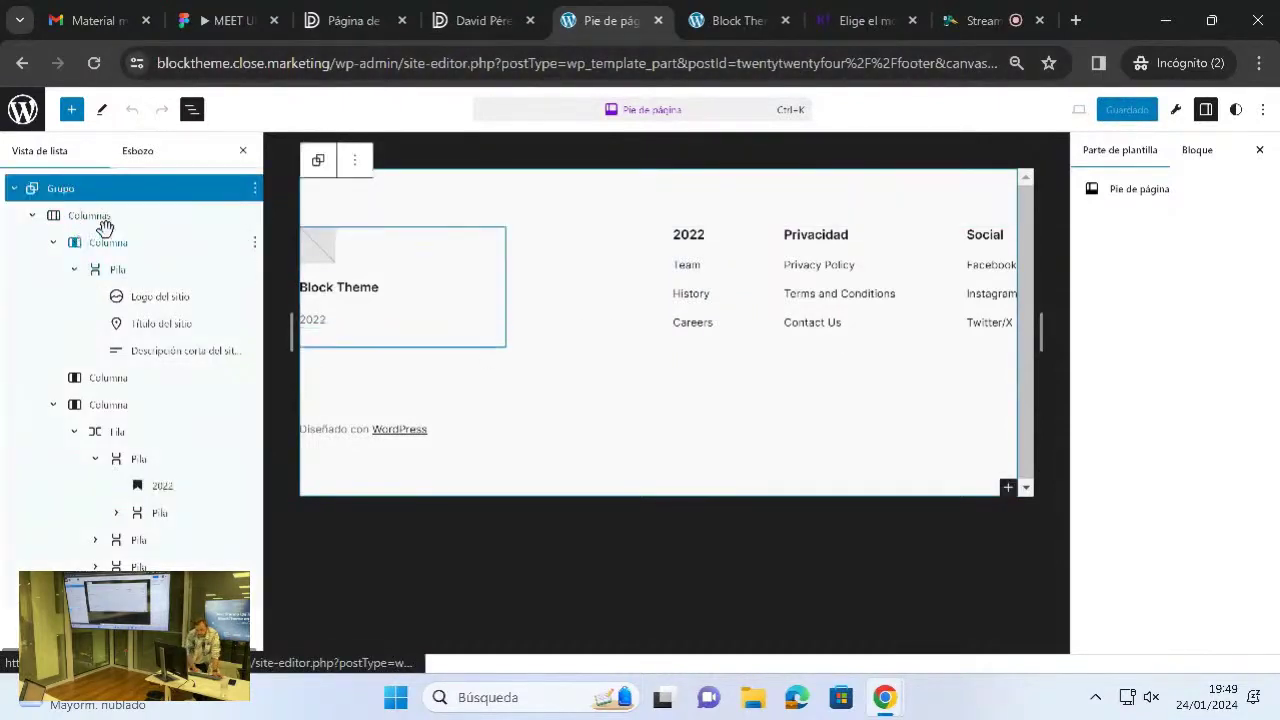
{"action": "type", "text": "/"}
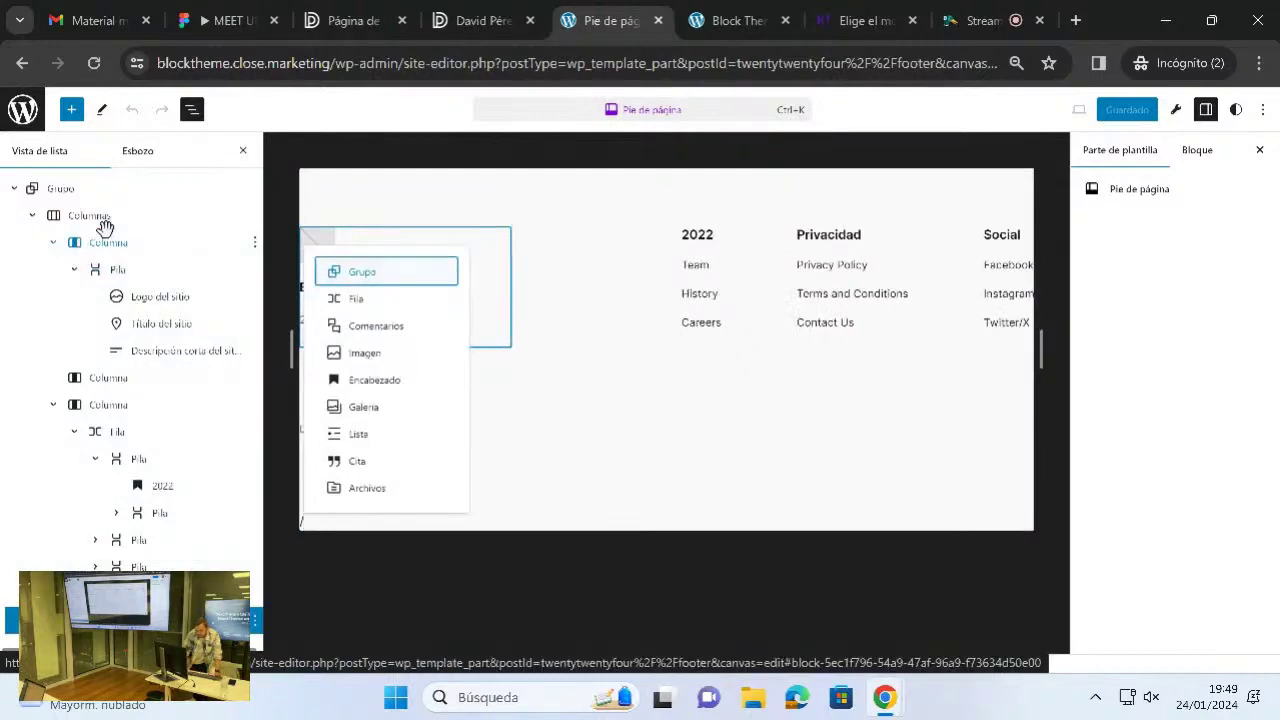
{"action": "left_click", "coordinate": [400, 357]}
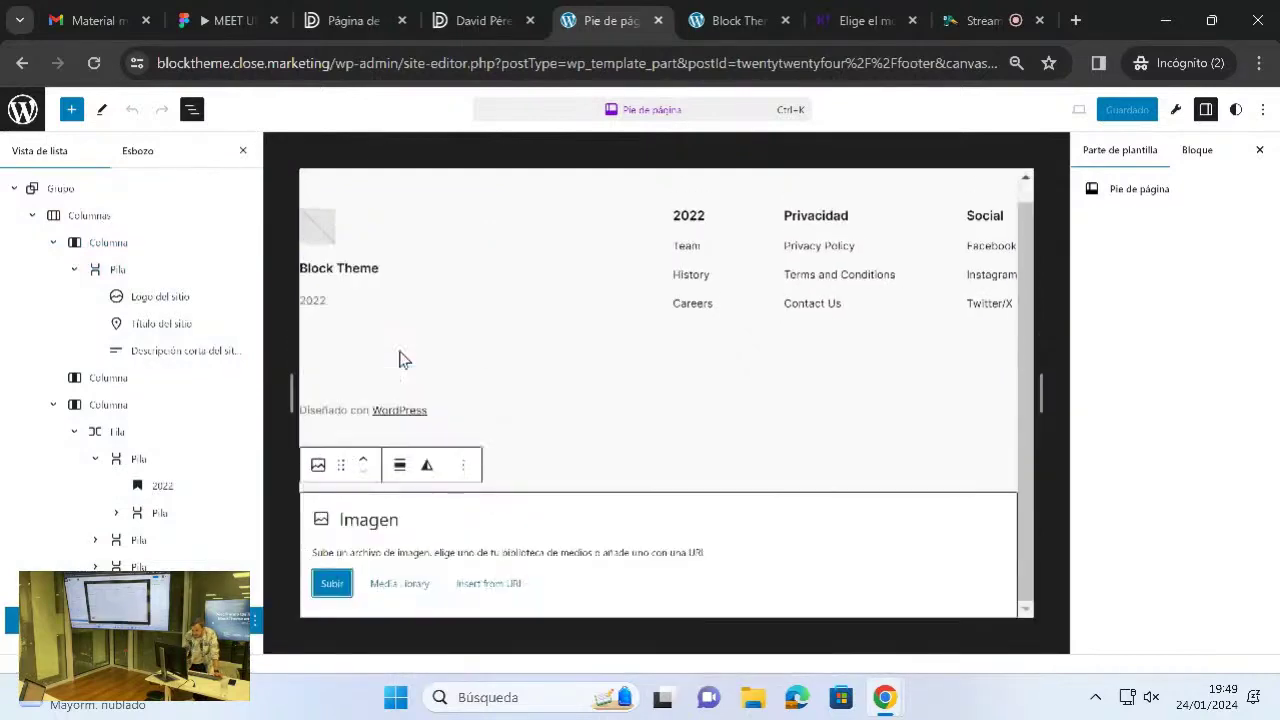
{"action": "left_click", "coordinate": [410, 584]}
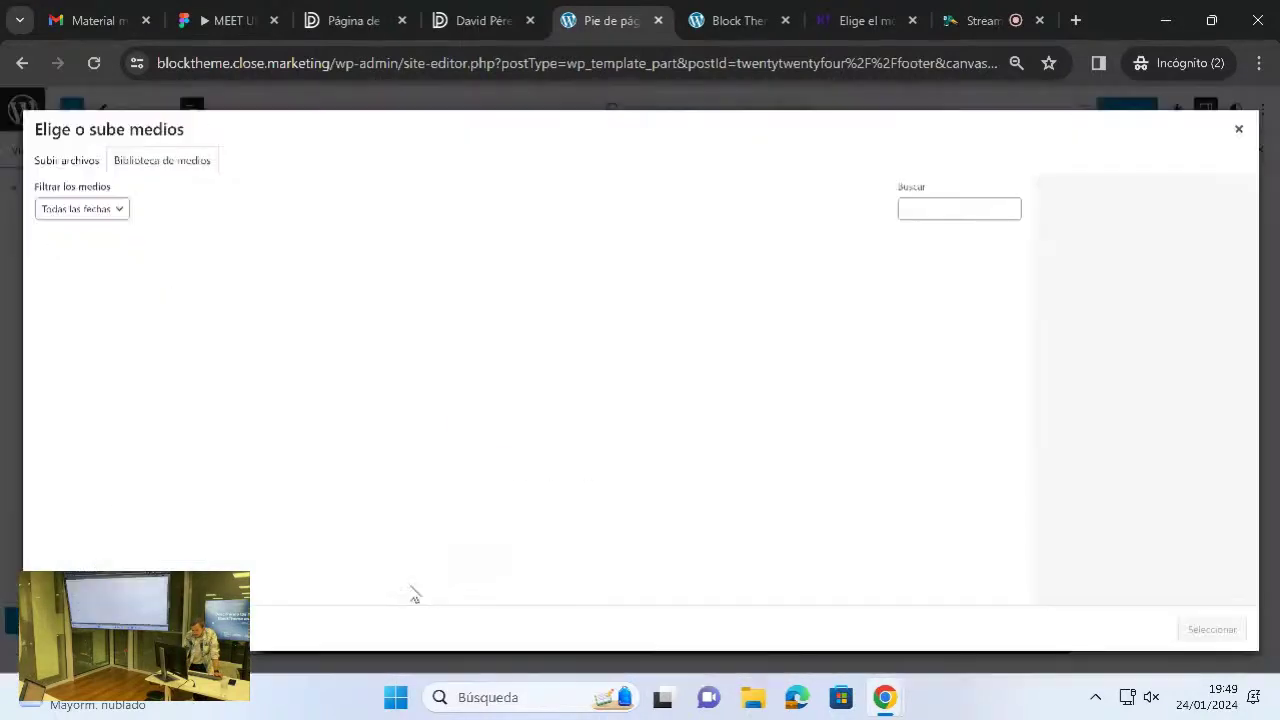
{"action": "left_click", "coordinate": [78, 164]}
{"action": "left_click", "coordinate": [148, 164]}
{"action": "left_click", "coordinate": [1236, 121]}
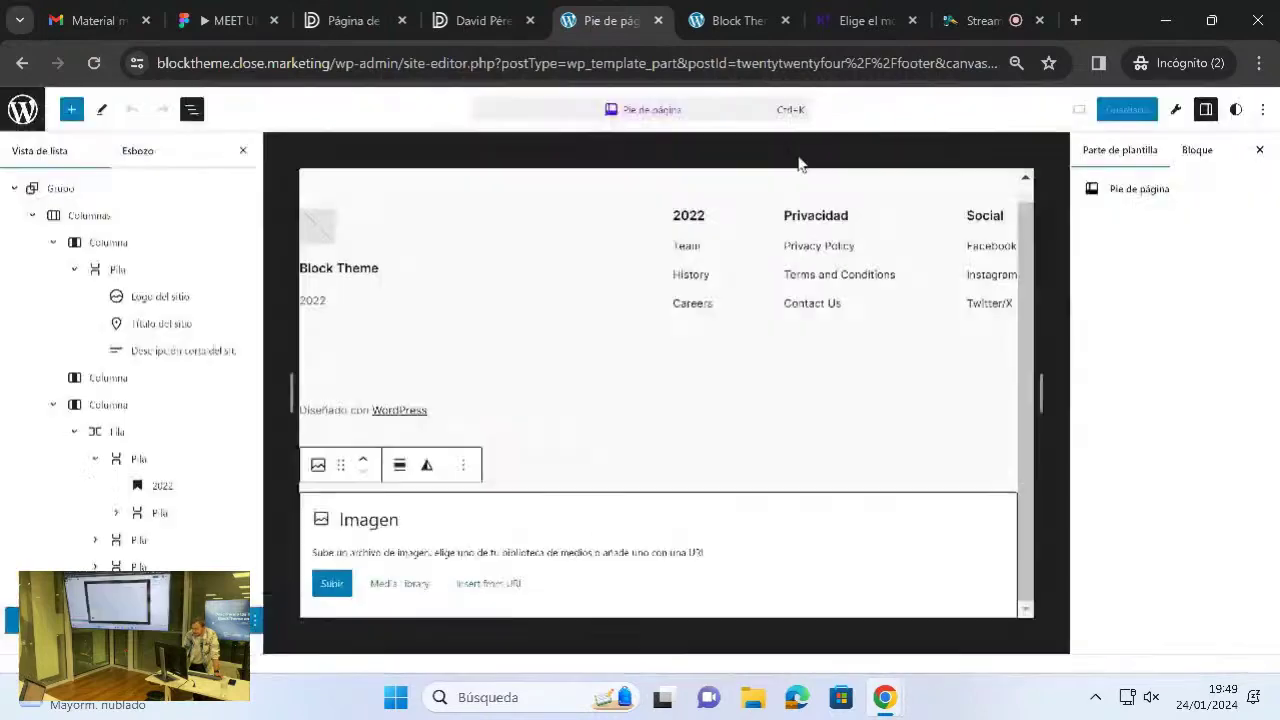
- Insert an Encabezado block between the footer's main group and the empty image block, with the text 2022
{"action": "scroll", "coordinate": [820, 291], "scroll_direction": "up", "scroll_amount": 1}
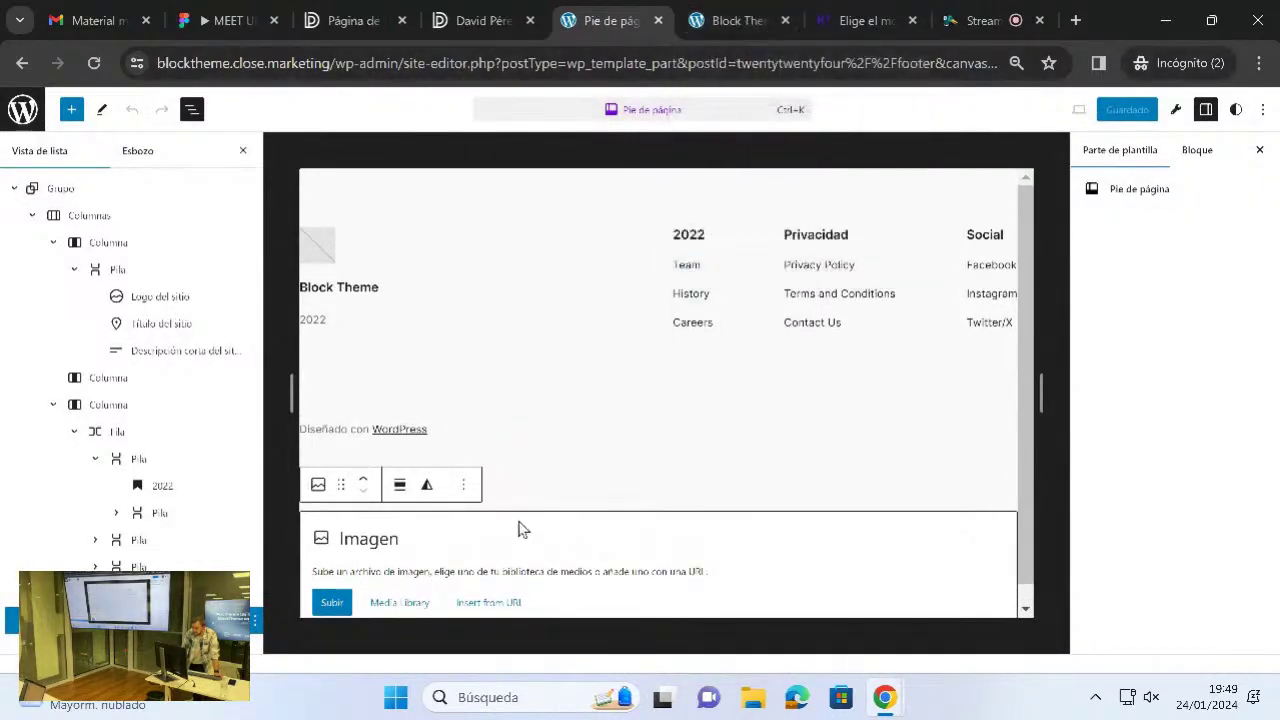
{"action": "left_click", "coordinate": [530, 467]}
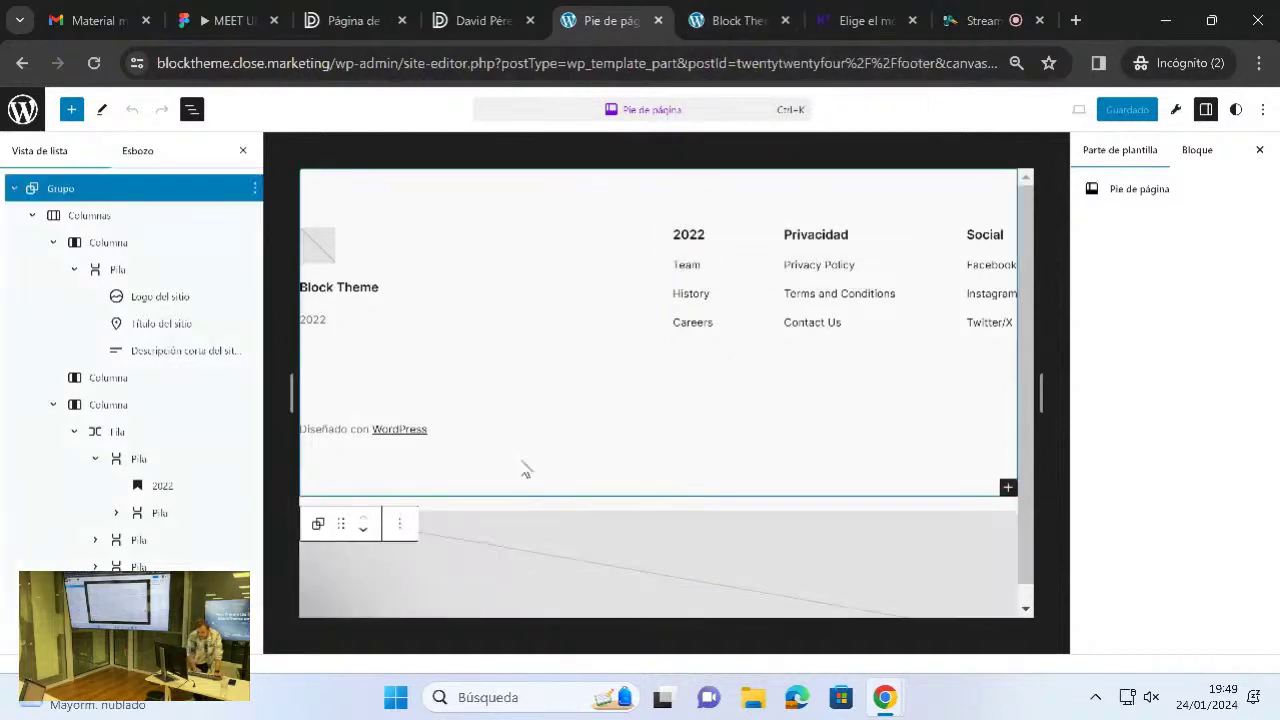
{"action": "key", "text": "Return"}
{"action": "type", "text": "/"}
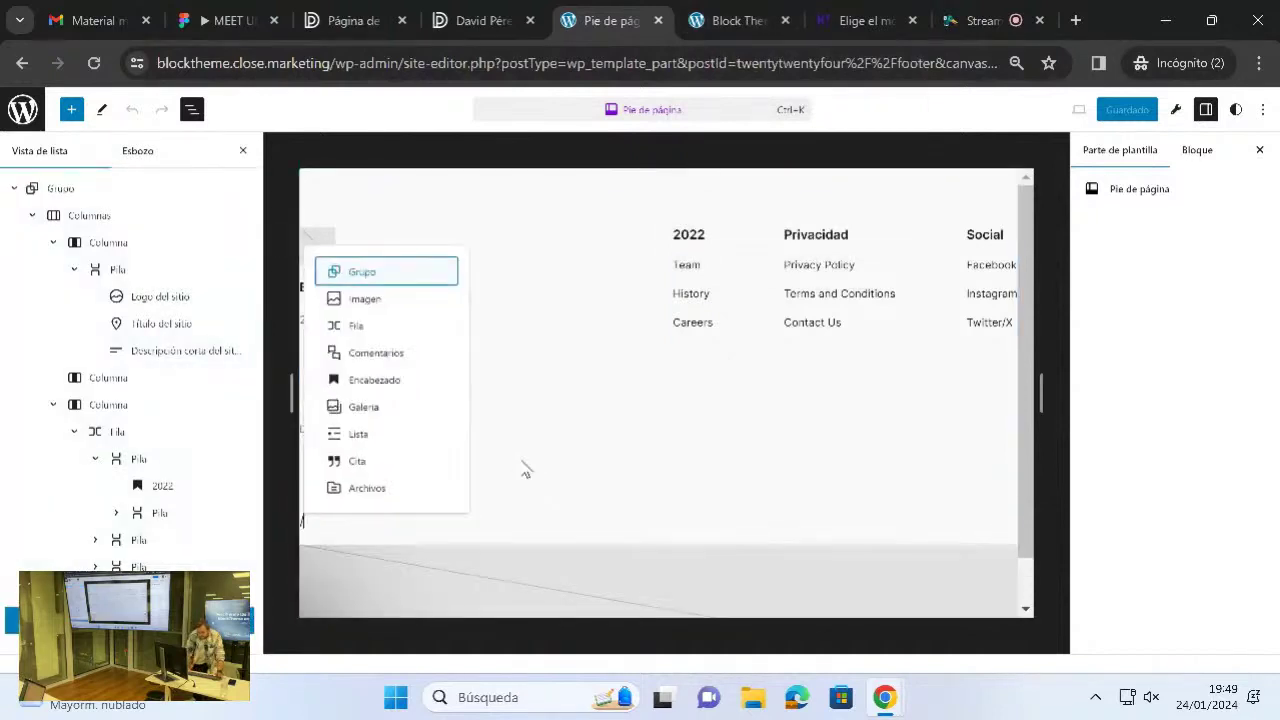
{"action": "left_click", "coordinate": [397, 381]}
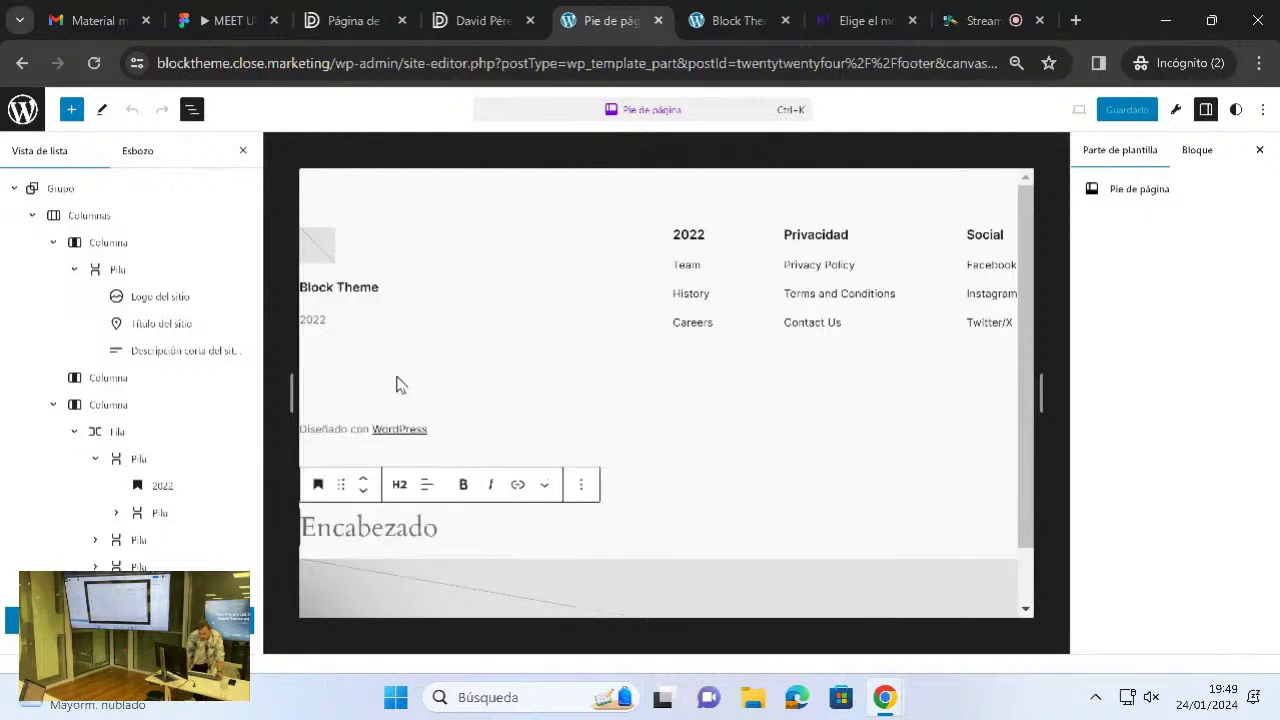
{"action": "type", "text": "H"}
{"action": "key", "text": "BackSpace"}
{"action": "type", "text": "202"}
{"action": "key", "text": "BackSpace"}
{"action": "key", "text": "BackSpace"}
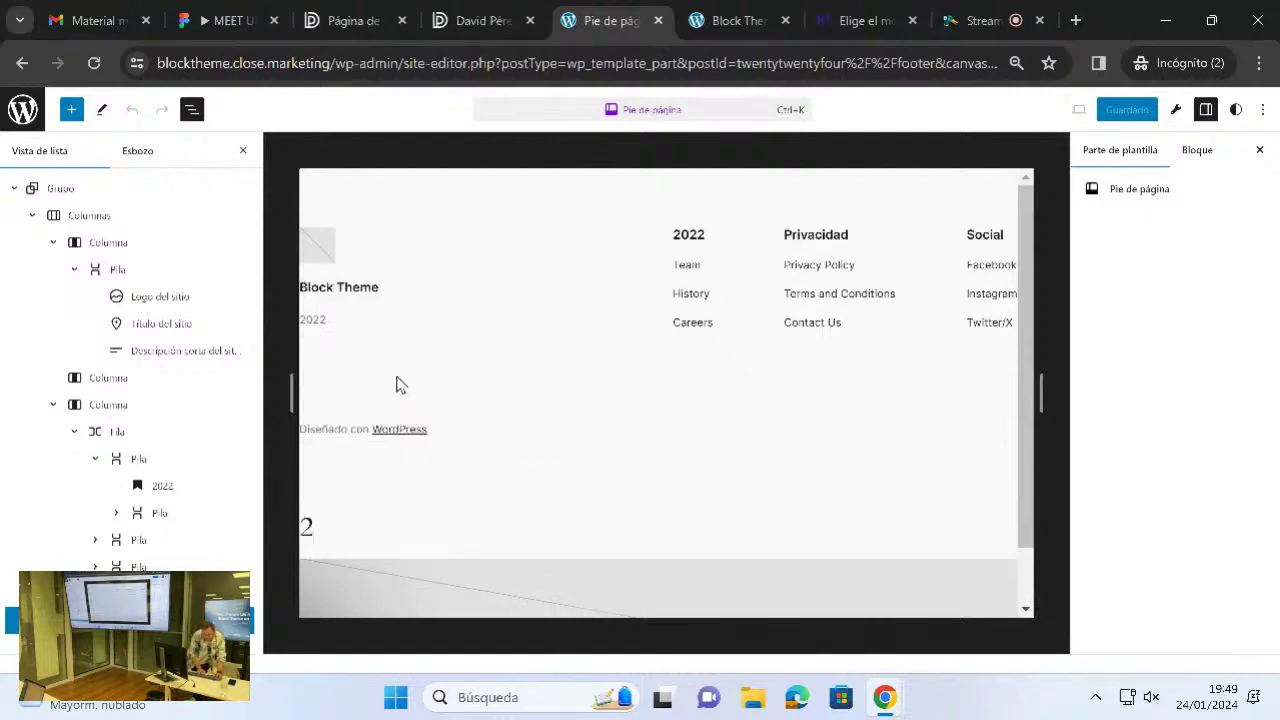
{"action": "type", "text": "022"}
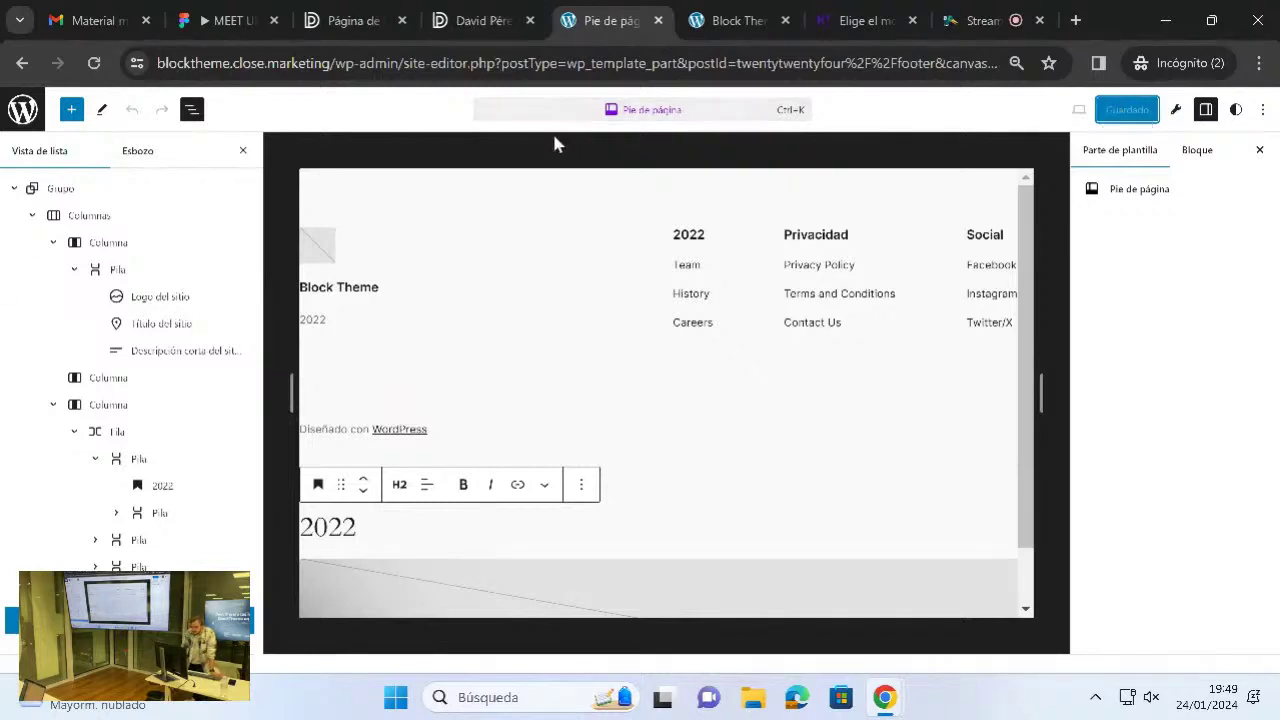
- Open the Create Block Theme options and look at the current theme's information form
{"action": "left_click", "coordinate": [1176, 109]}
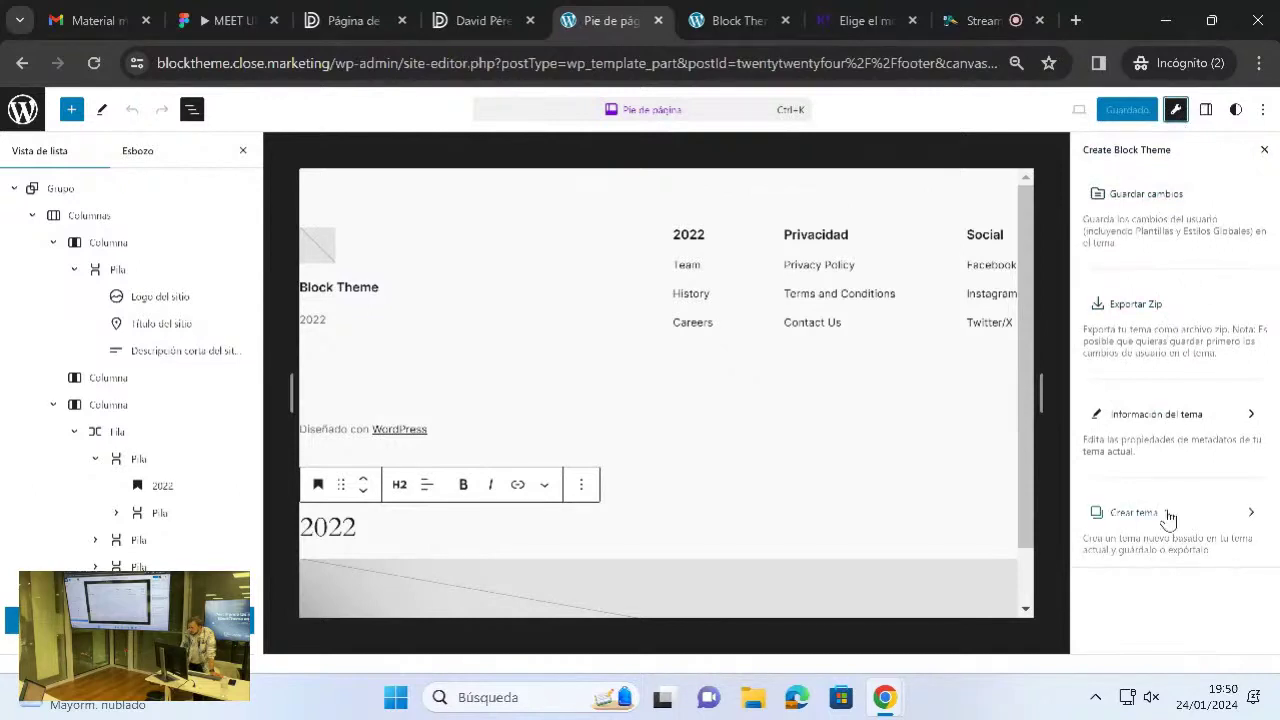
{"action": "left_click", "coordinate": [1208, 425]}
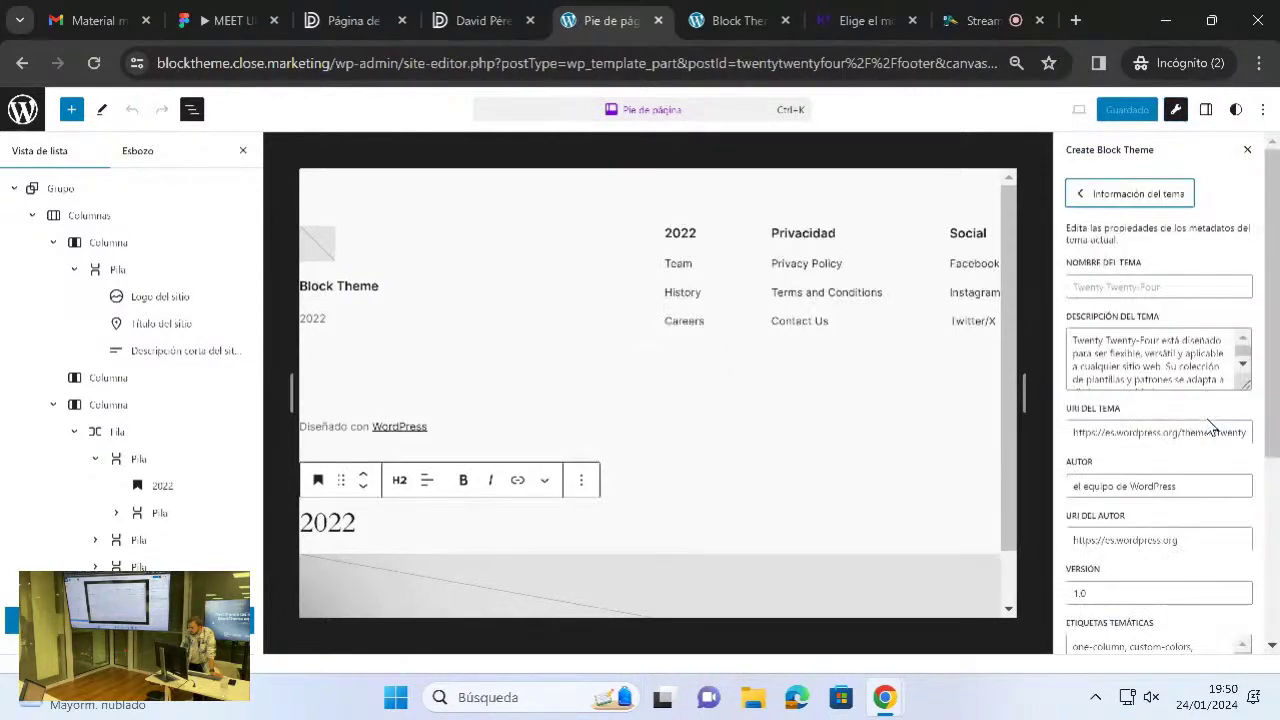
{"action": "left_click", "coordinate": [1152, 196]}
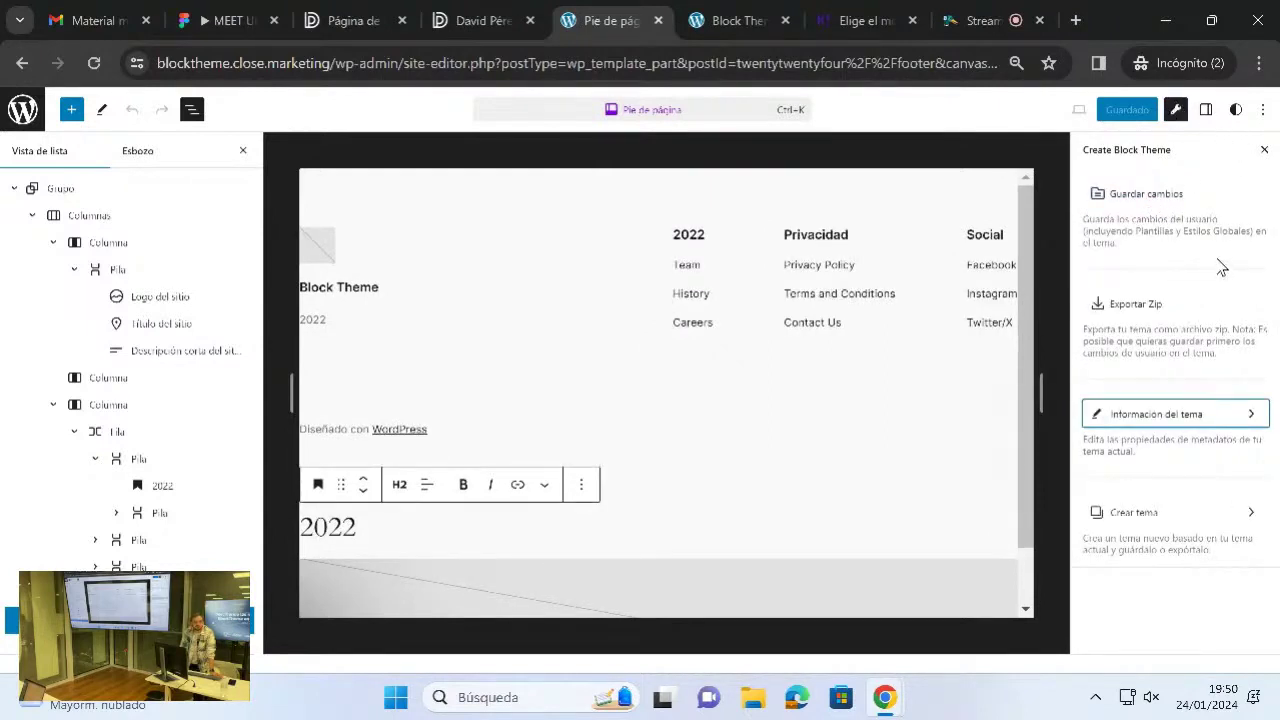
- Examine the site editor's general options, including its view, editor, plugin and tool entries
{"action": "left_click", "coordinate": [1262, 109]}
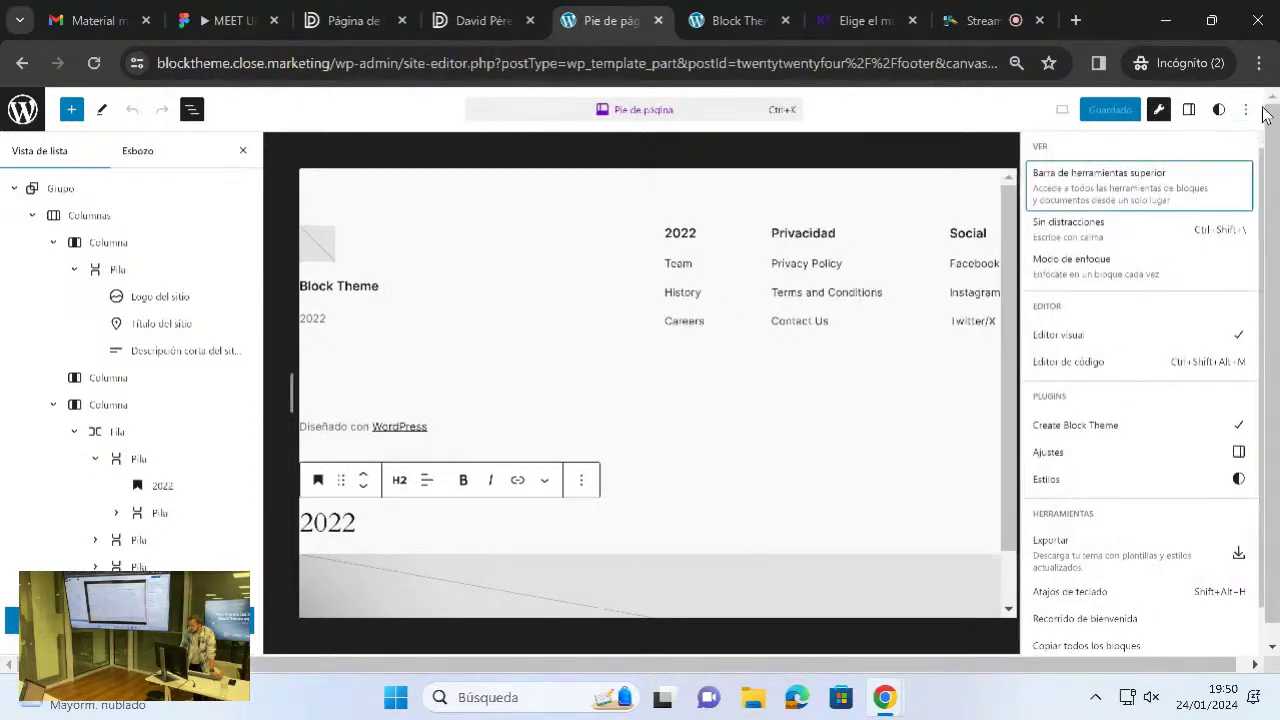
{"action": "scroll", "coordinate": [1212, 255], "scroll_direction": "down", "scroll_amount": 3}
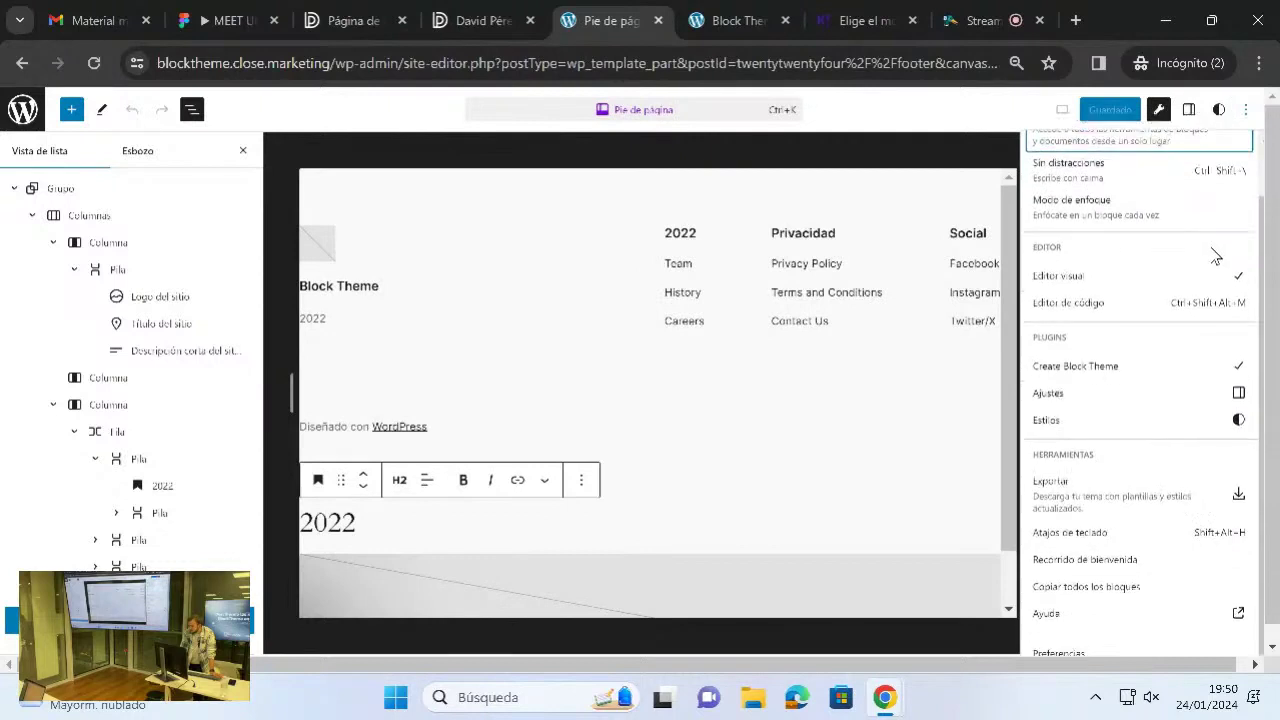
{"action": "scroll", "coordinate": [1210, 265], "scroll_direction": "up", "scroll_amount": 1}
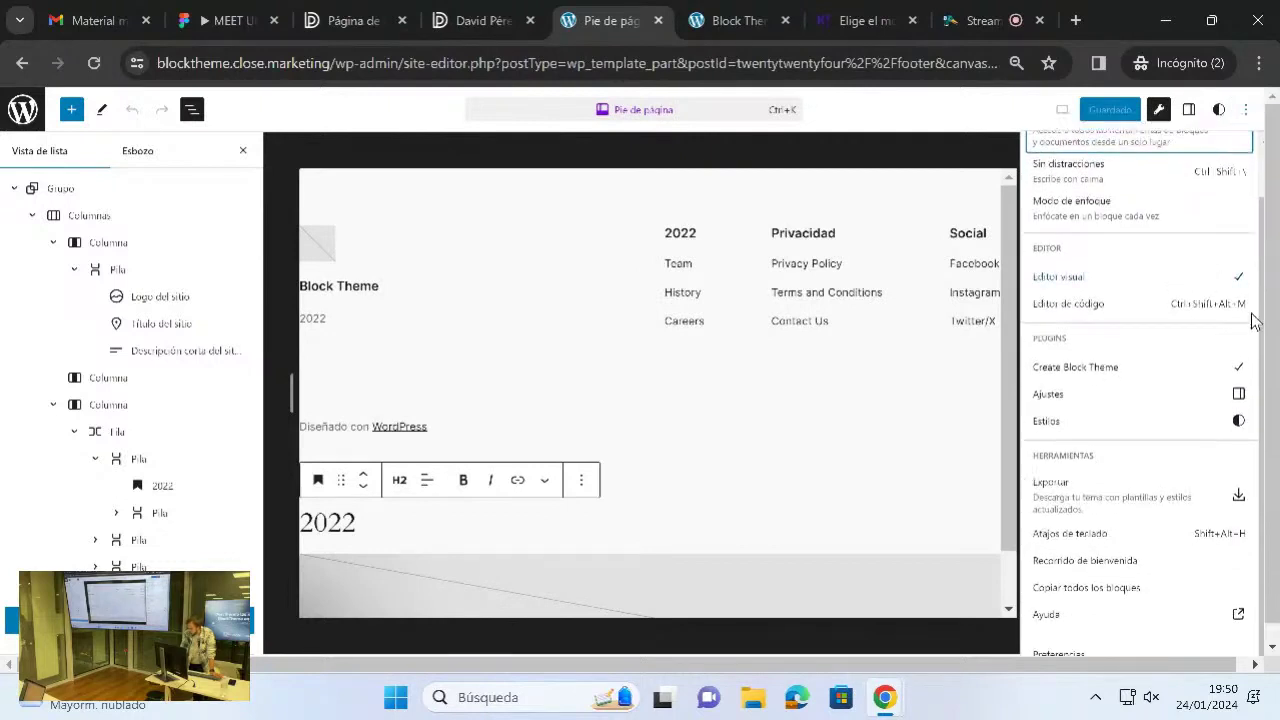
{"action": "scroll", "coordinate": [1195, 382], "scroll_direction": "down", "scroll_amount": 1}
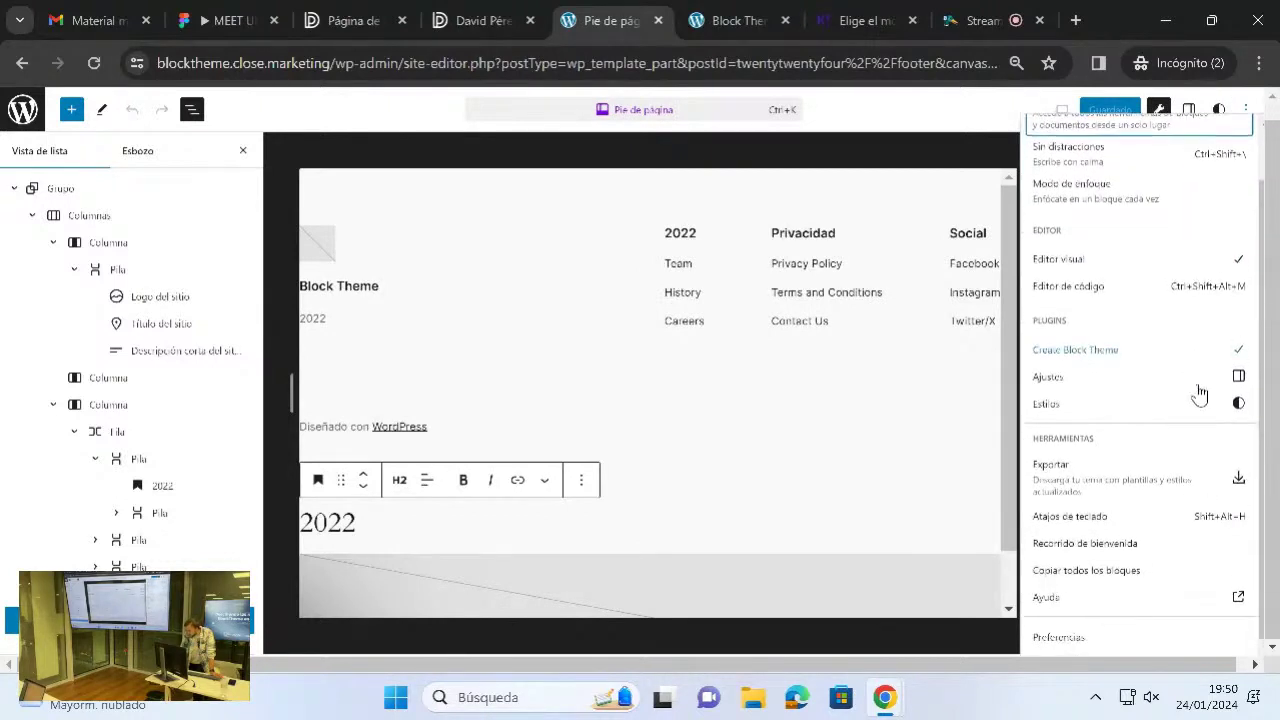
{"action": "scroll", "coordinate": [1198, 390], "scroll_direction": "up", "scroll_amount": 4}
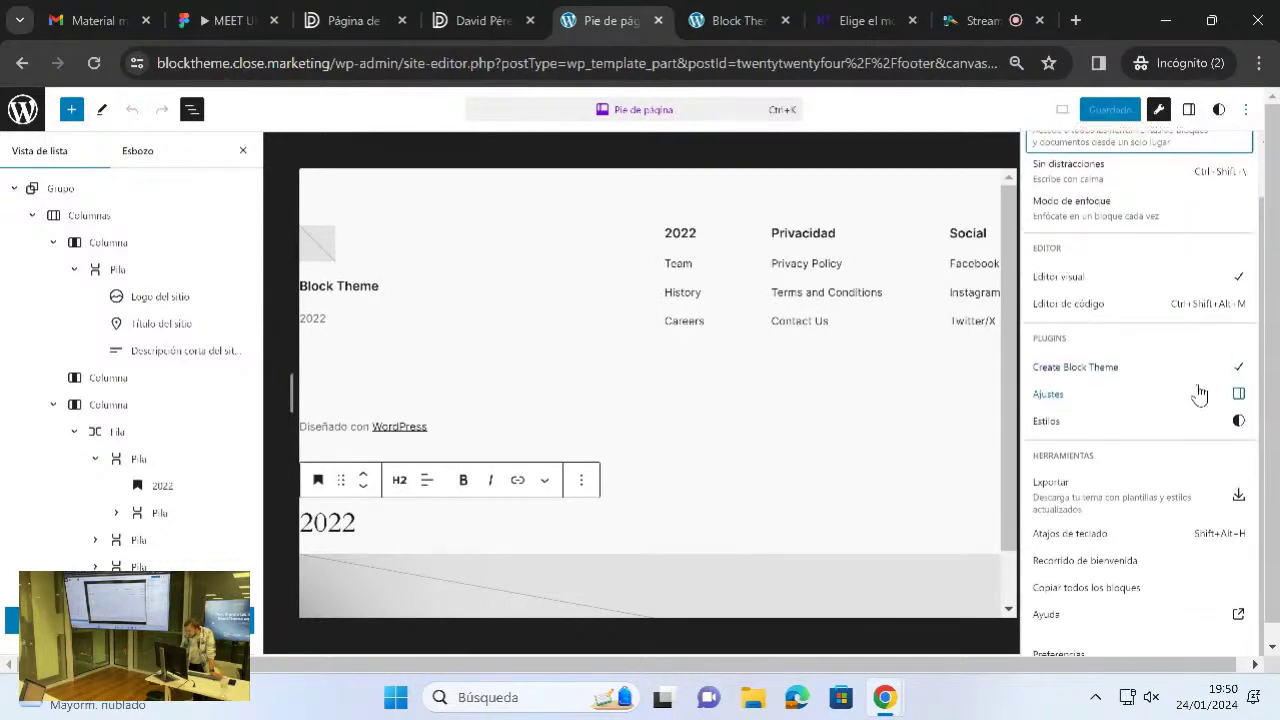
{"action": "left_click", "coordinate": [1245, 112]}
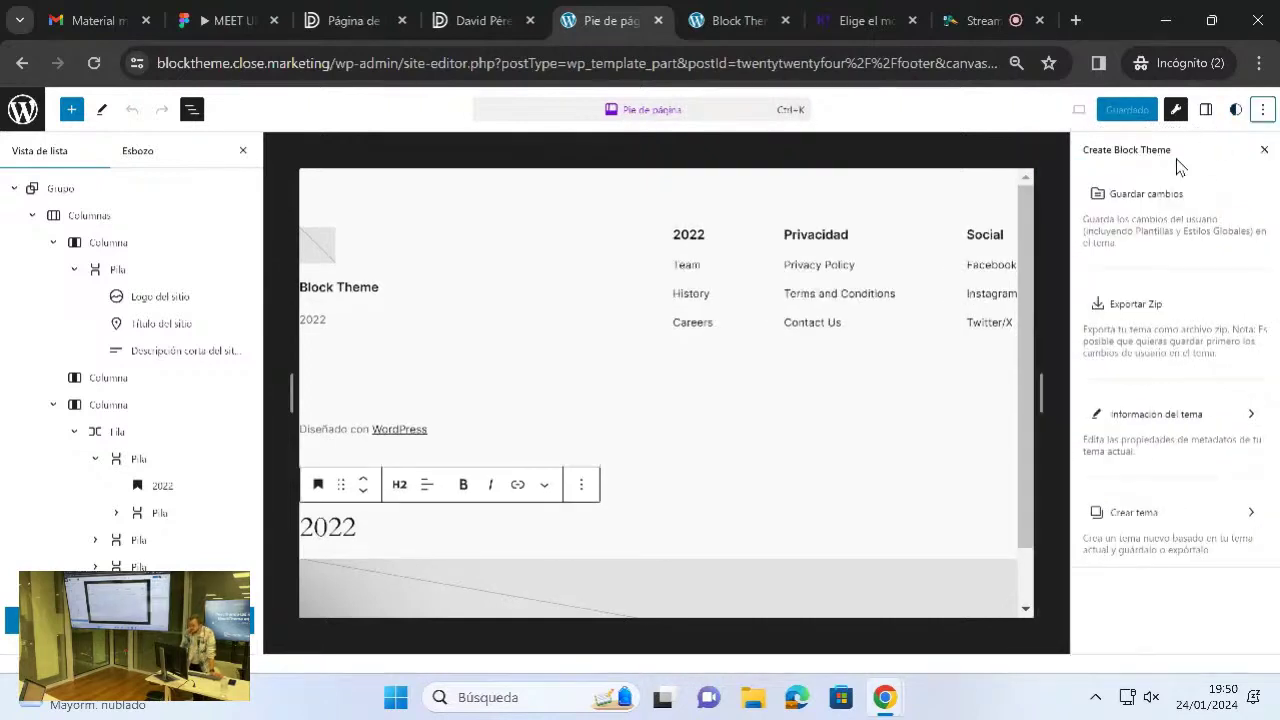
- Review all the metadata fields in Create Block Theme's Información del tema form and return to its overview
{"action": "left_click", "coordinate": [1247, 426]}
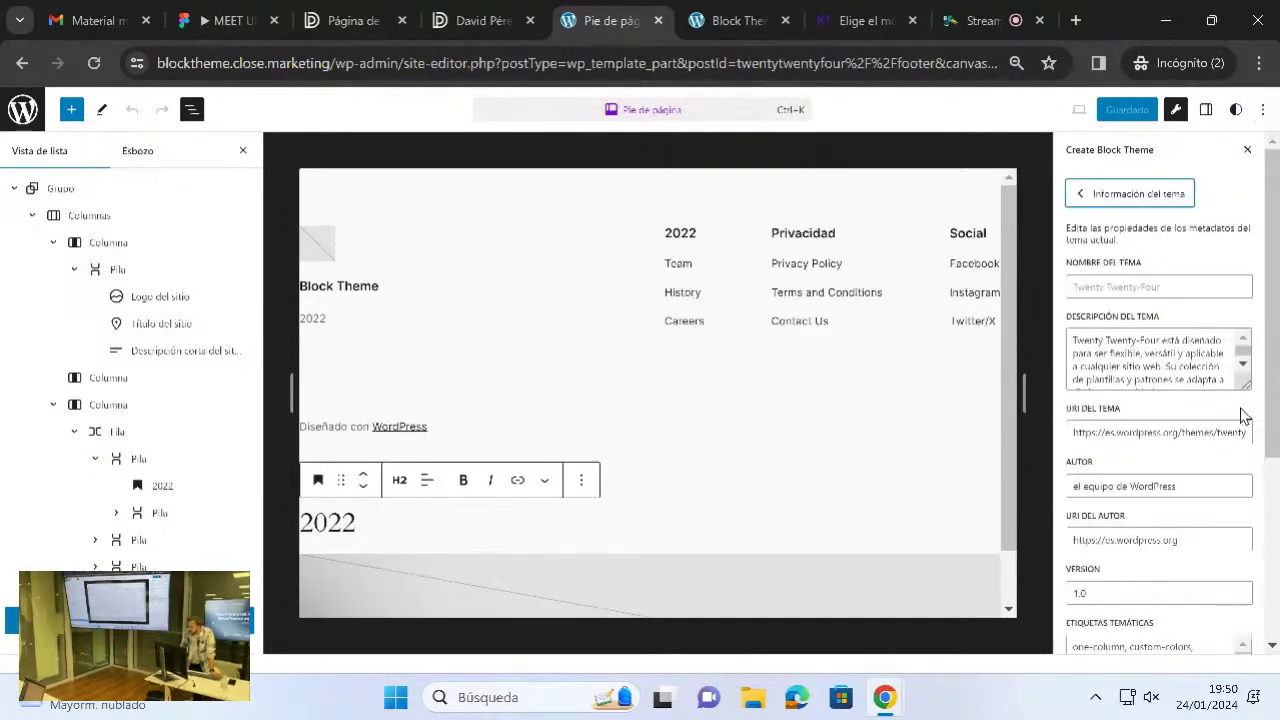
{"action": "scroll", "coordinate": [1237, 425], "scroll_direction": "down", "scroll_amount": 5}
{"action": "scroll", "coordinate": [1150, 283], "scroll_direction": "up", "scroll_amount": 5}
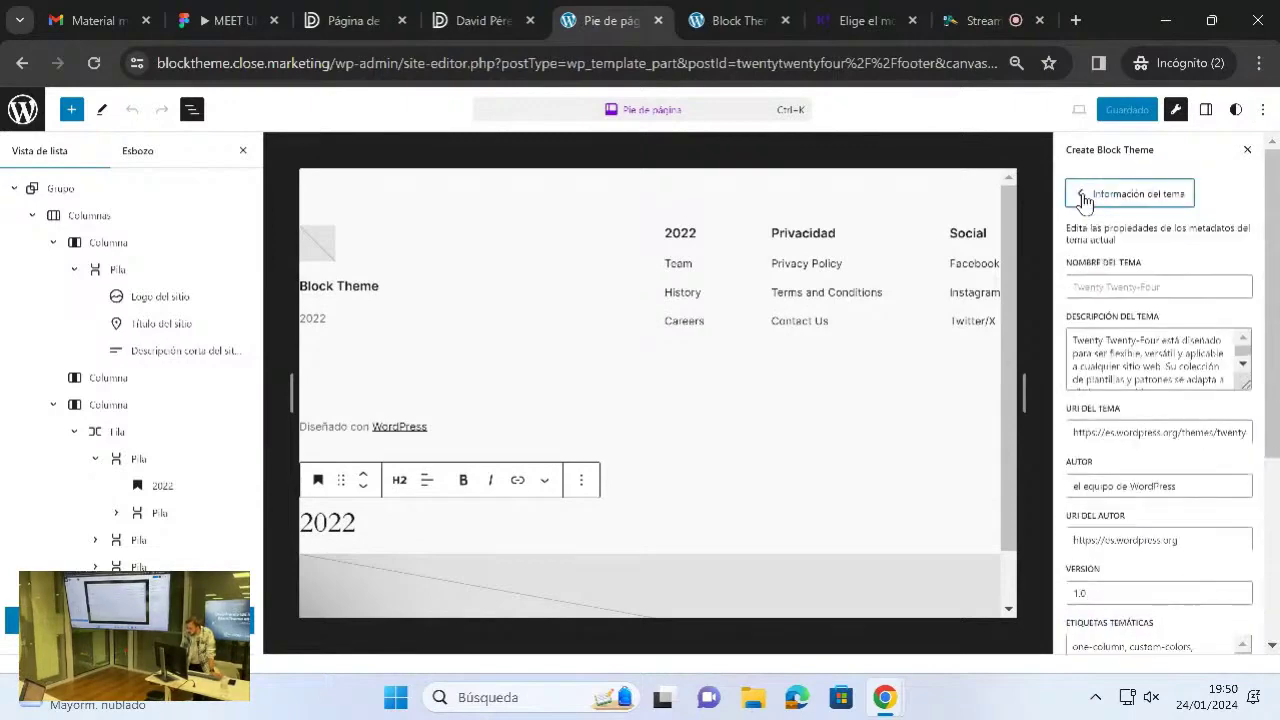
{"action": "left_click", "coordinate": [1083, 200]}
- Review Create Block Theme's Crear tema choices for cloning, exporting or creating a blank theme, and close the plugin's options
{"action": "left_click", "coordinate": [1155, 525]}
{"action": "scroll", "coordinate": [1187, 488], "scroll_direction": "down", "scroll_amount": 3}
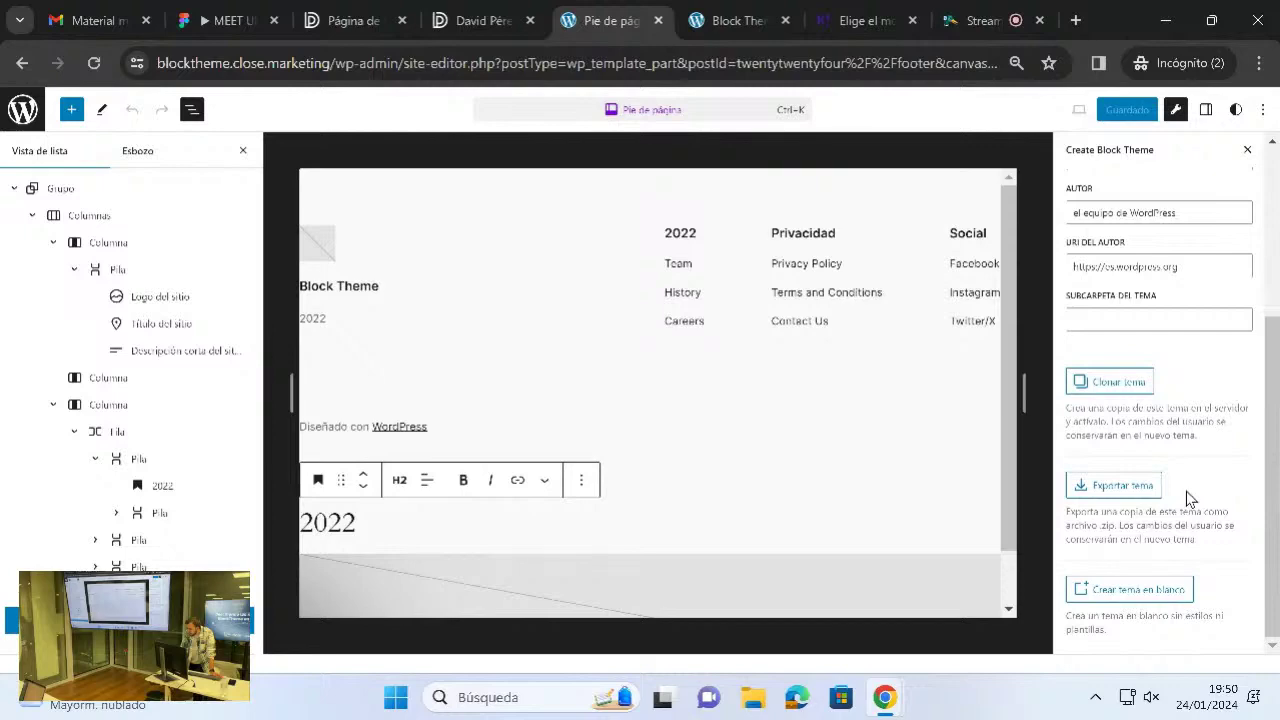
{"action": "scroll", "coordinate": [1188, 498], "scroll_direction": "up", "scroll_amount": 3}
{"action": "scroll", "coordinate": [1187, 490], "scroll_direction": "down", "scroll_amount": 3}
{"action": "scroll", "coordinate": [1185, 492], "scroll_direction": "up", "scroll_amount": 3}
{"action": "left_click", "coordinate": [1131, 197]}
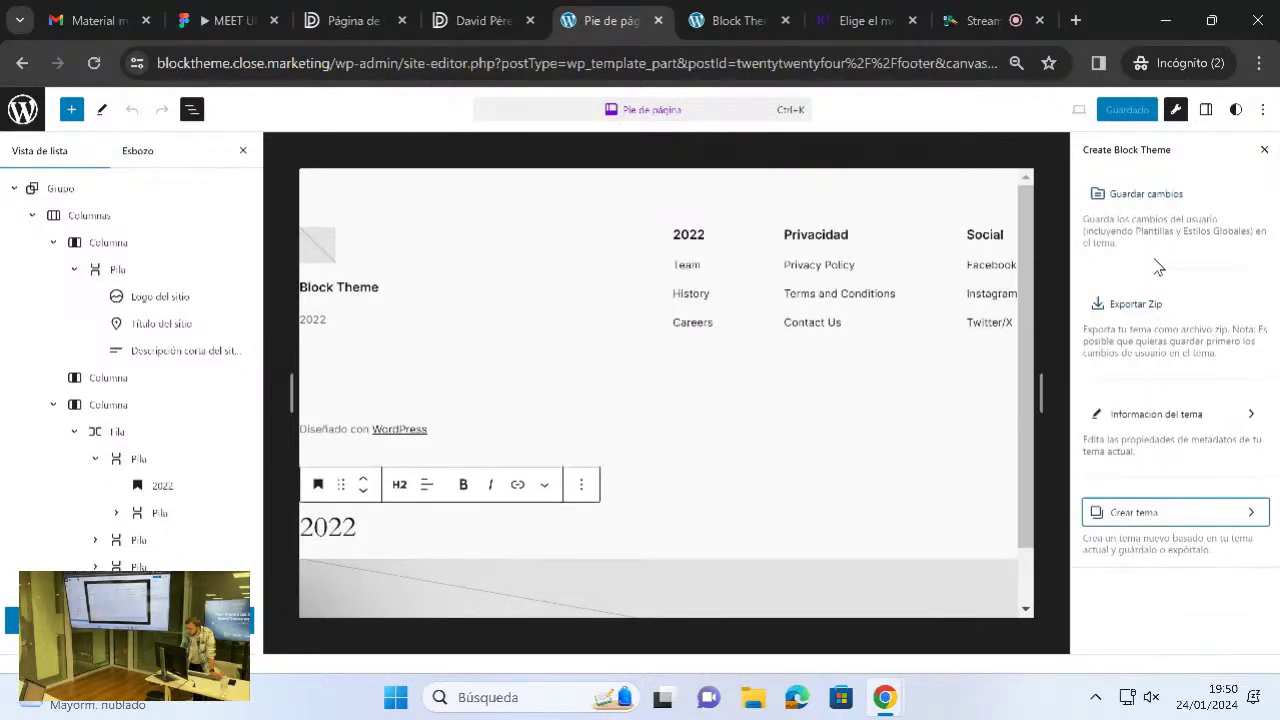
{"action": "left_click", "coordinate": [1262, 150]}
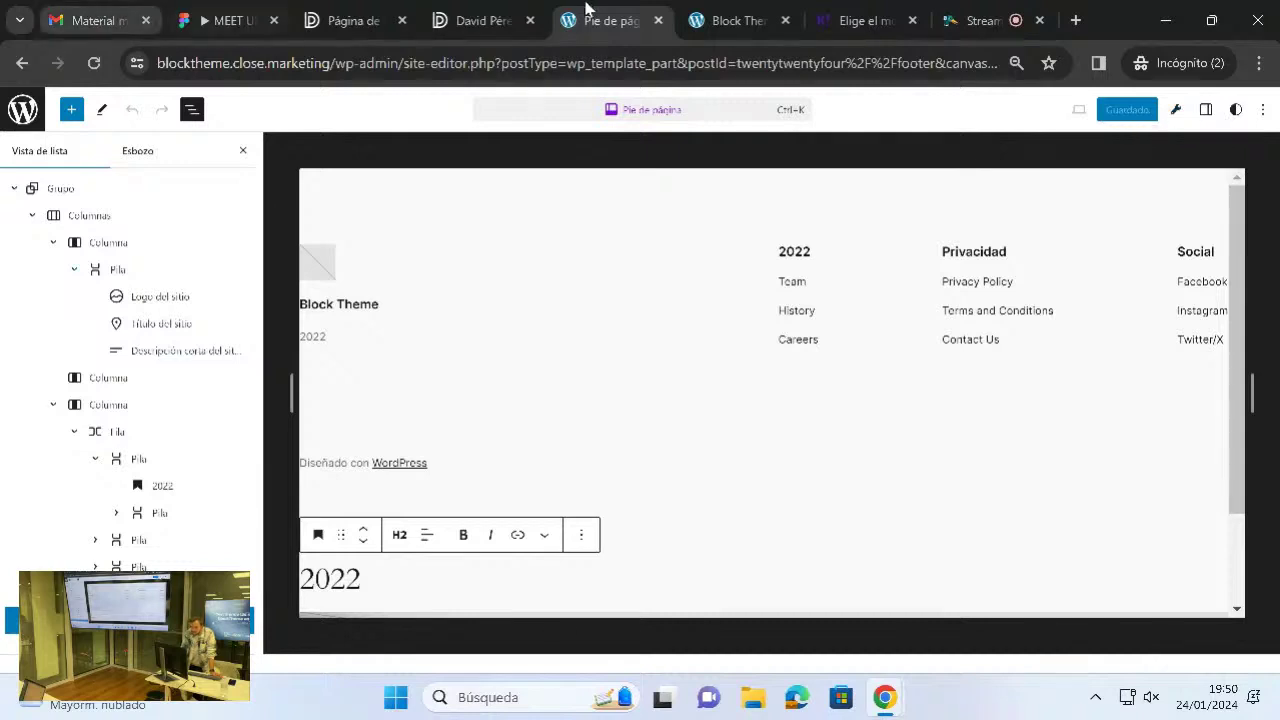
- Switch to the open personal blog site and open its Página de inicio template for editing with the block list view shown
{"action": "left_click", "coordinate": [476, 26]}
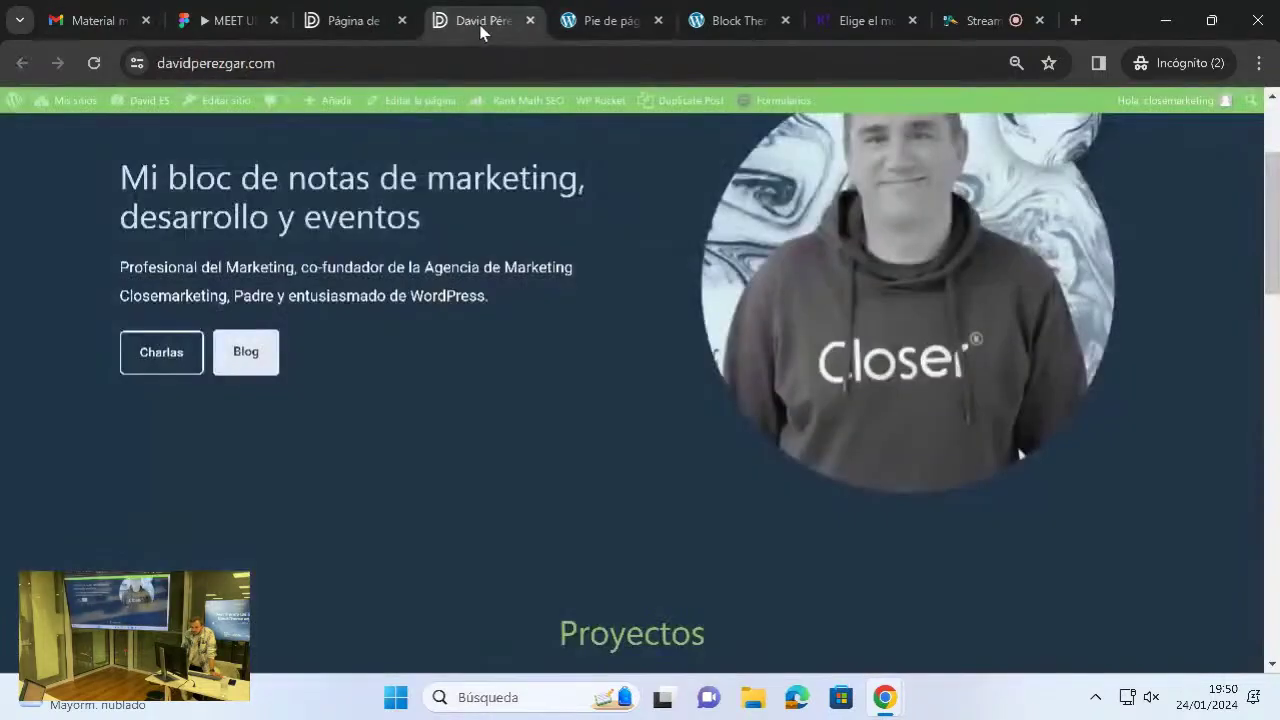
{"action": "left_click", "coordinate": [226, 101]}
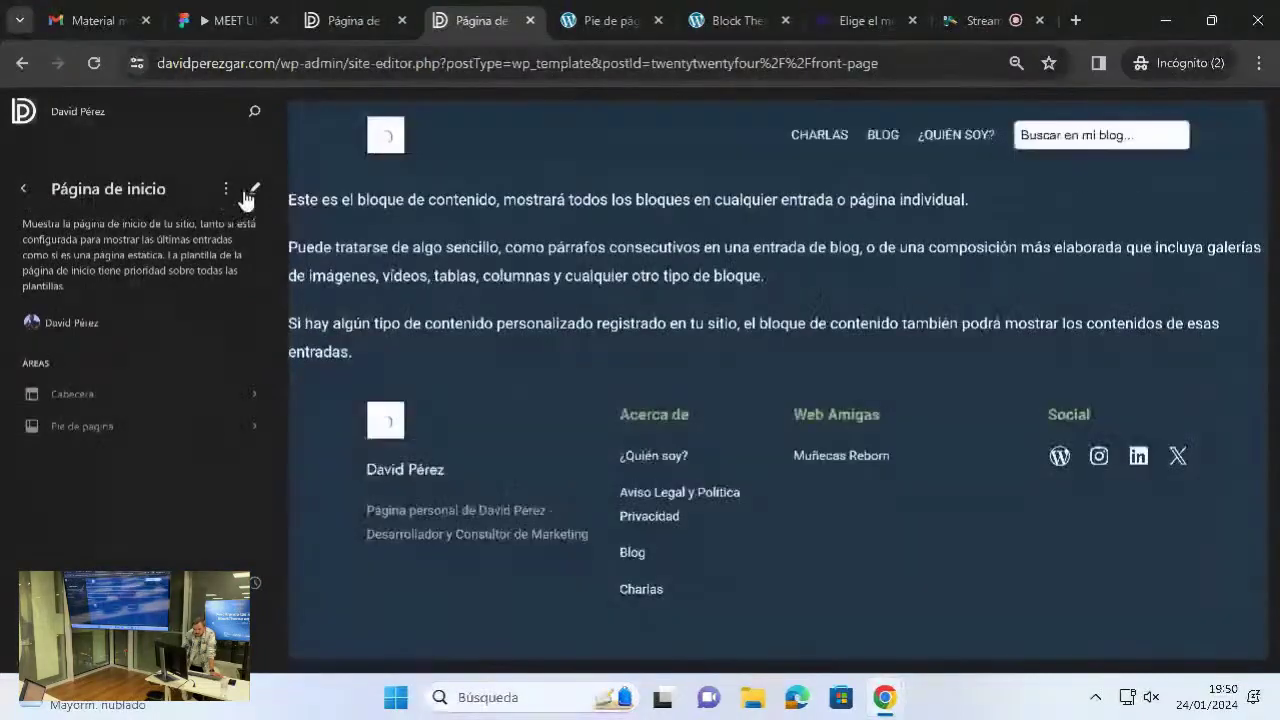
{"action": "right_click", "coordinate": [252, 198]}
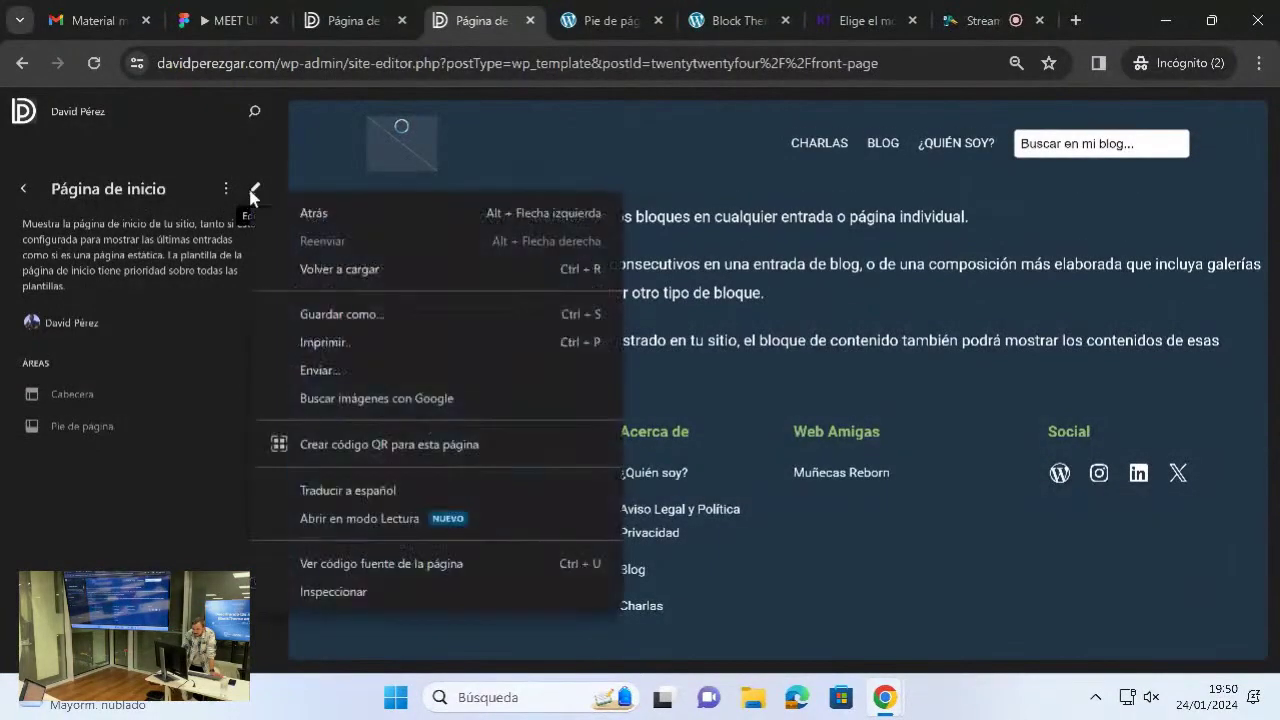
{"action": "left_click", "coordinate": [252, 198]}
{"action": "left_click", "coordinate": [205, 110]}
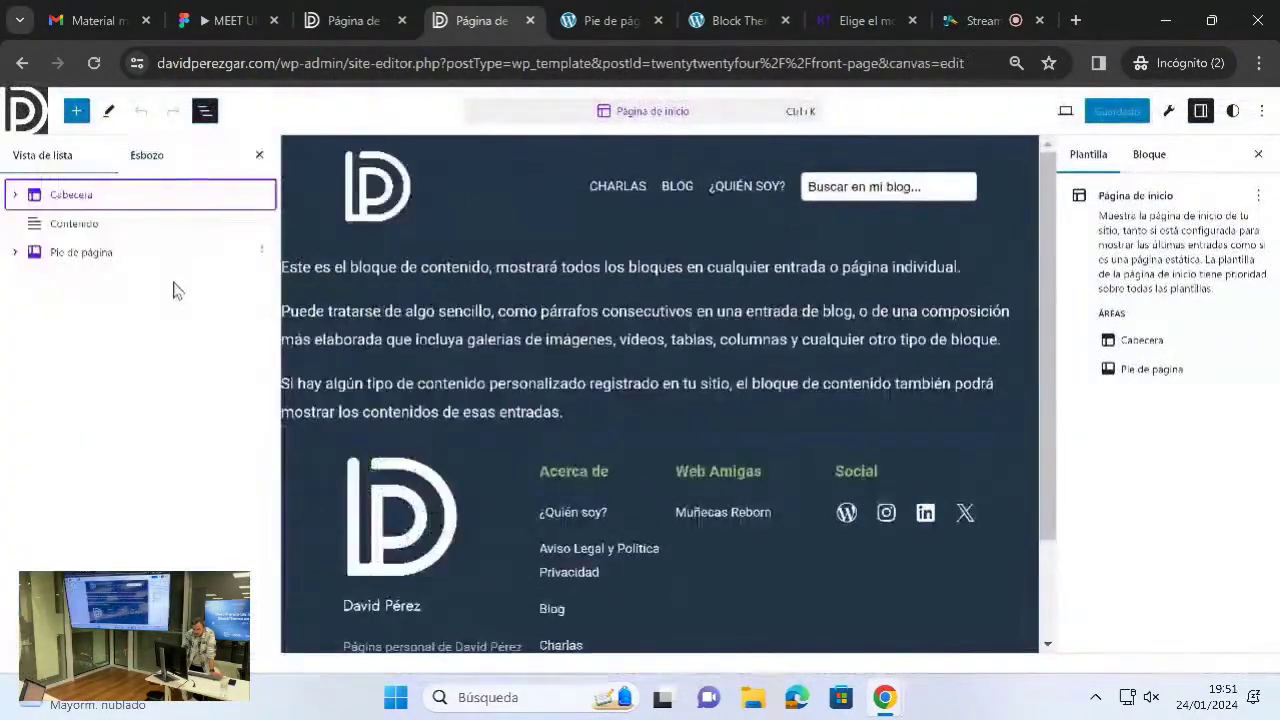
- Replace the Acerca de heading in the template's Pie de página with 2022 and save
{"action": "left_click", "coordinate": [143, 252]}
{"action": "left_click", "coordinate": [609, 402]}
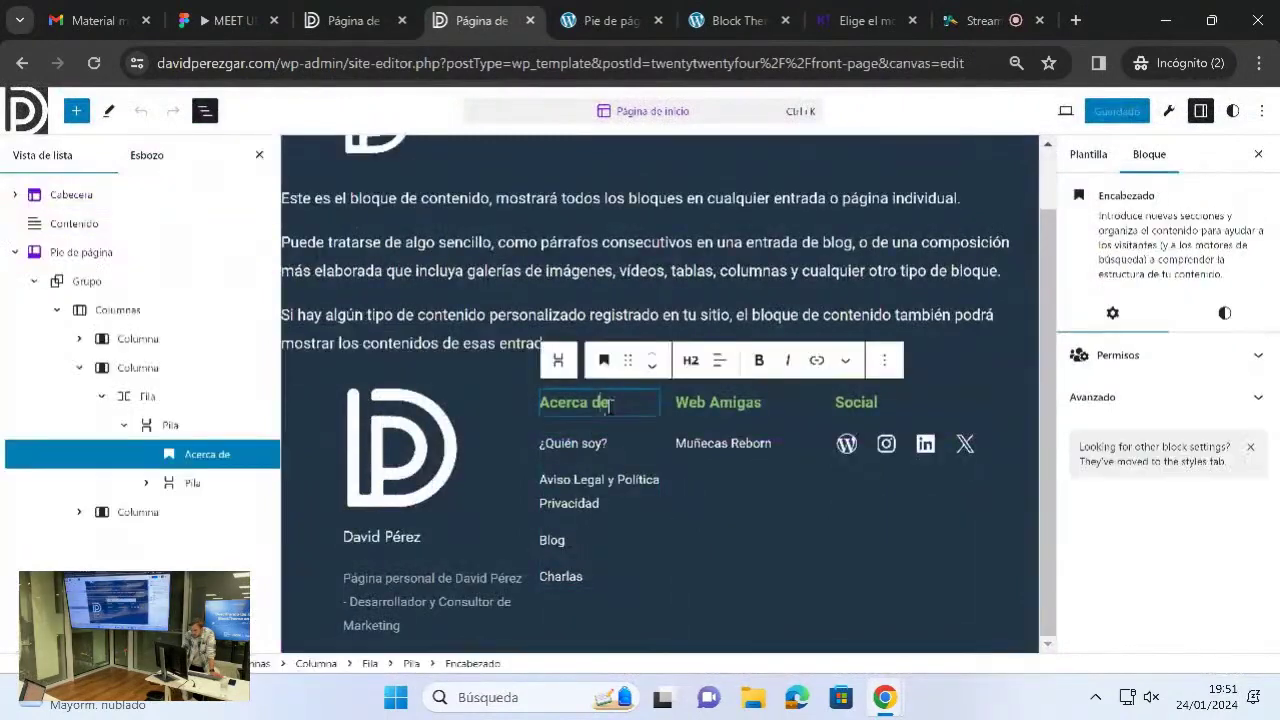
{"action": "triple_click", "coordinate": [605, 402]}
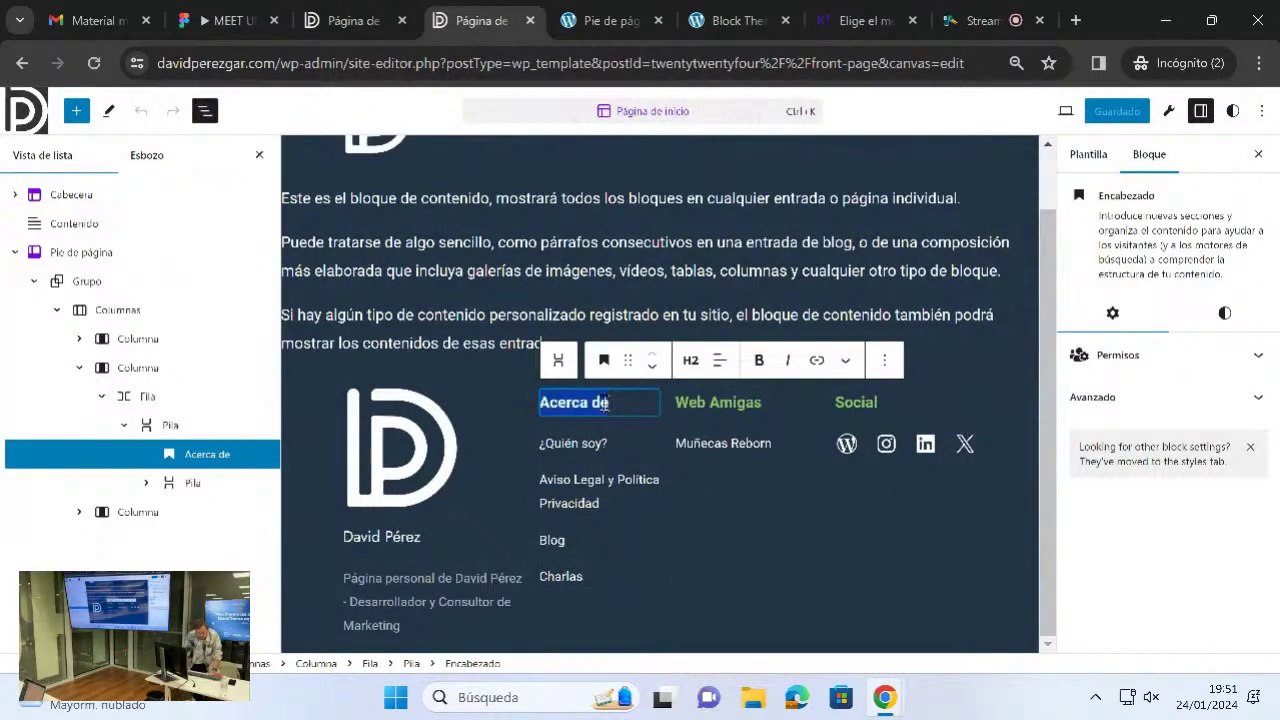
{"action": "type", "text": "2022"}
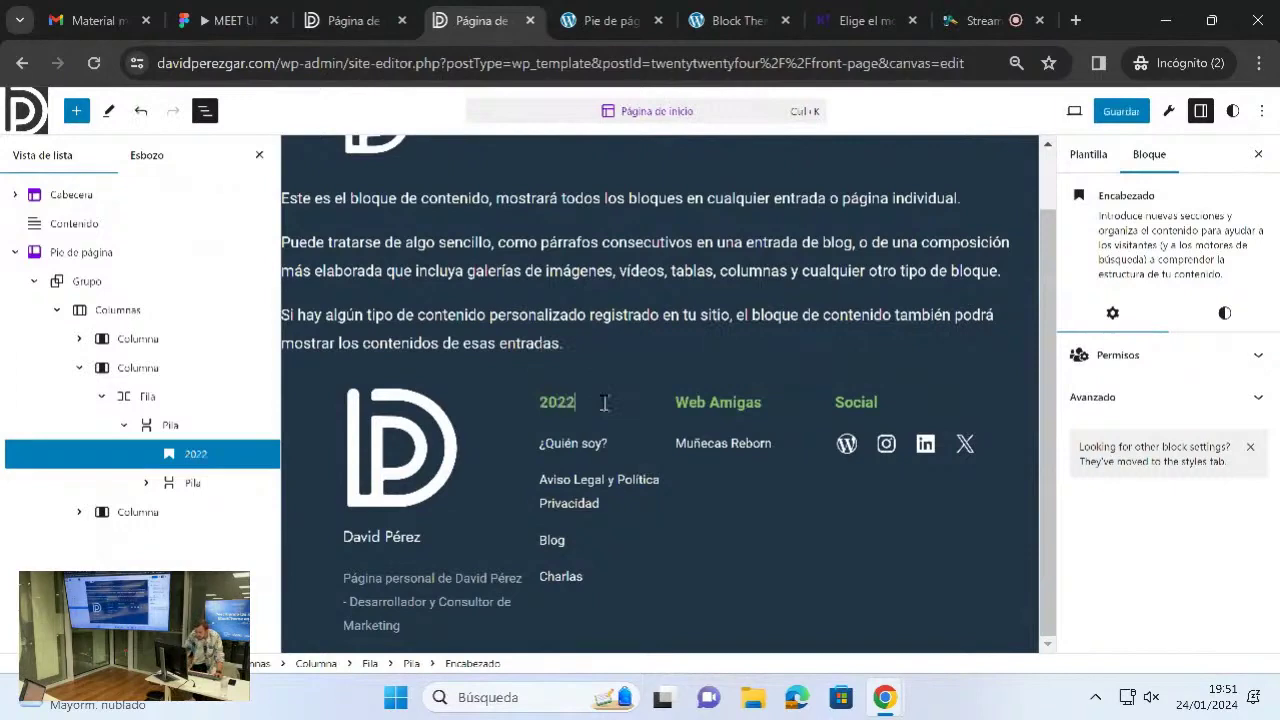
{"action": "left_click", "coordinate": [1121, 111]}
{"action": "left_click", "coordinate": [1106, 111]}
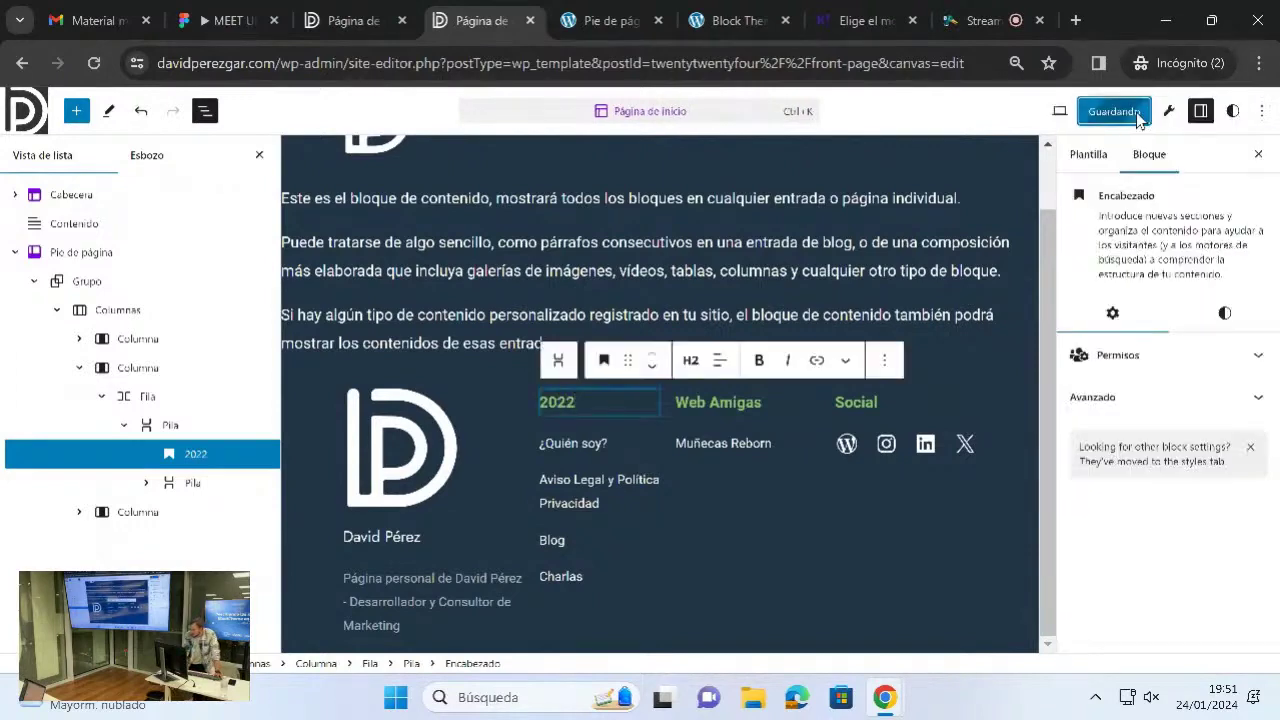
- Open the live personal site in a new browser tab, check its footer heading and return to the template editor
{"action": "right_click", "coordinate": [12, 106]}
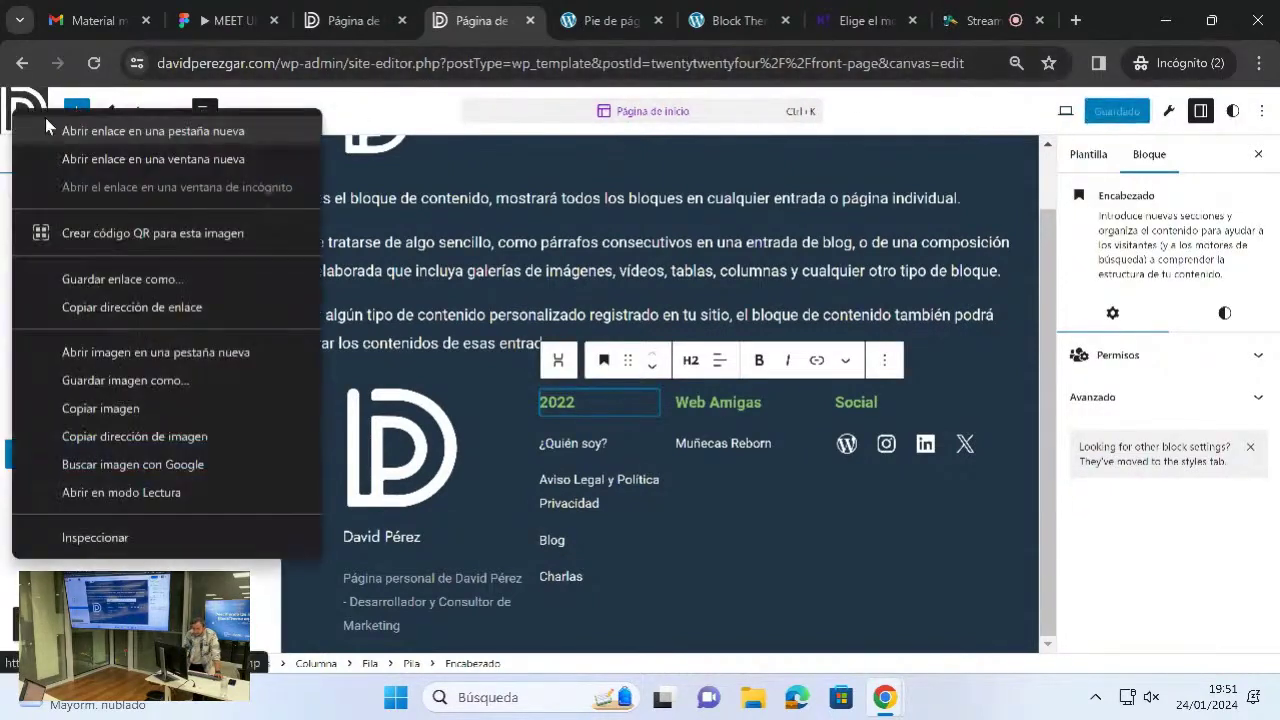
{"action": "left_click", "coordinate": [140, 126]}
{"action": "left_click", "coordinate": [515, 18]}
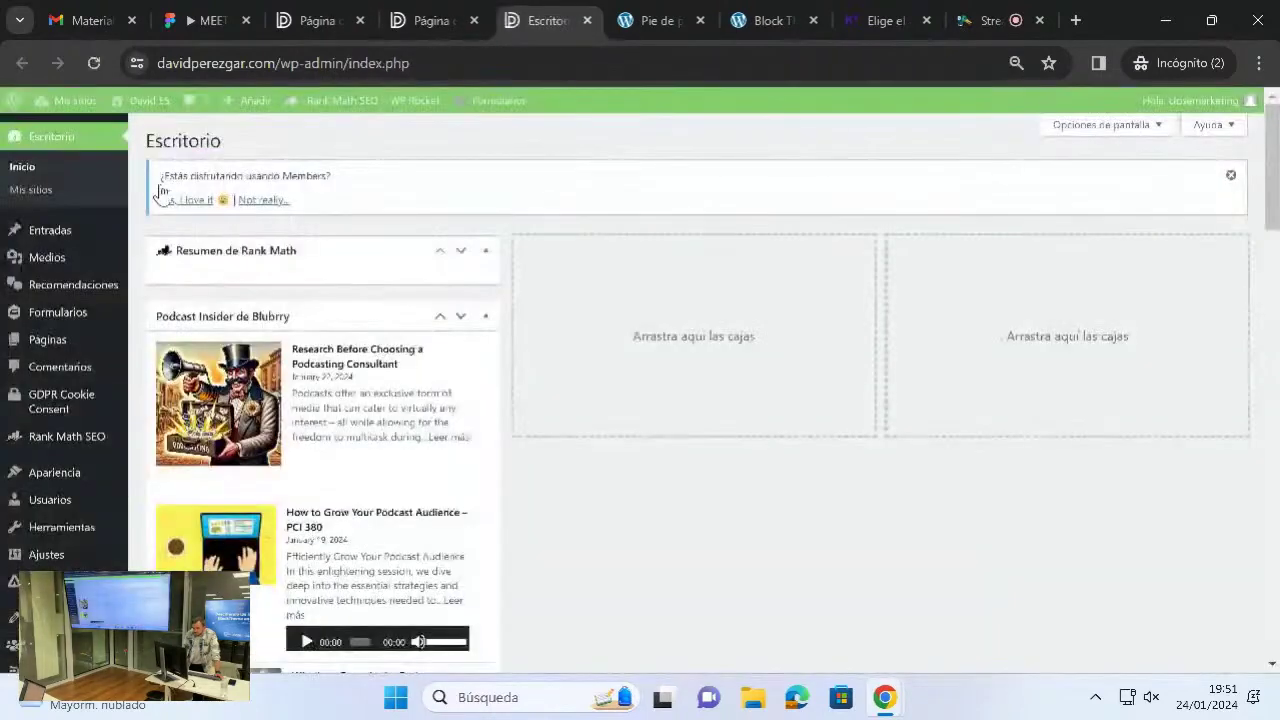
{"action": "mouse_move", "coordinate": [139, 108]}
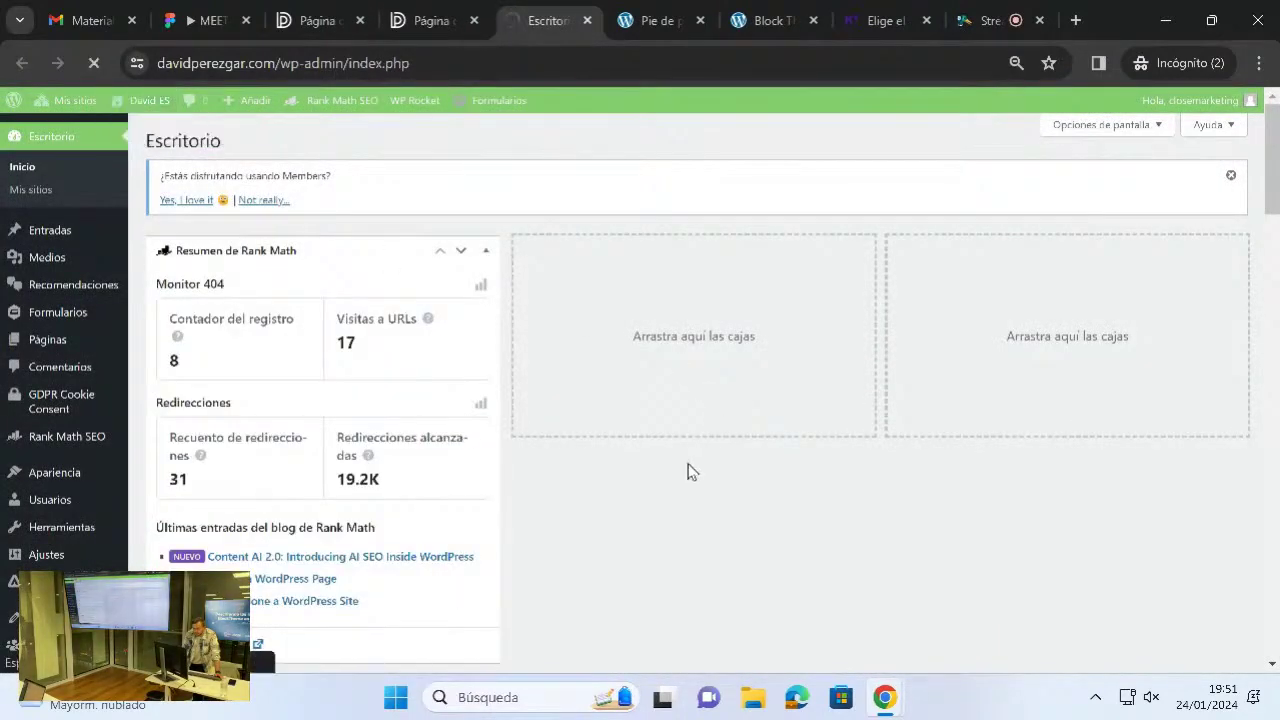
{"action": "scroll", "coordinate": [601, 516], "scroll_direction": "down", "scroll_amount": 20}
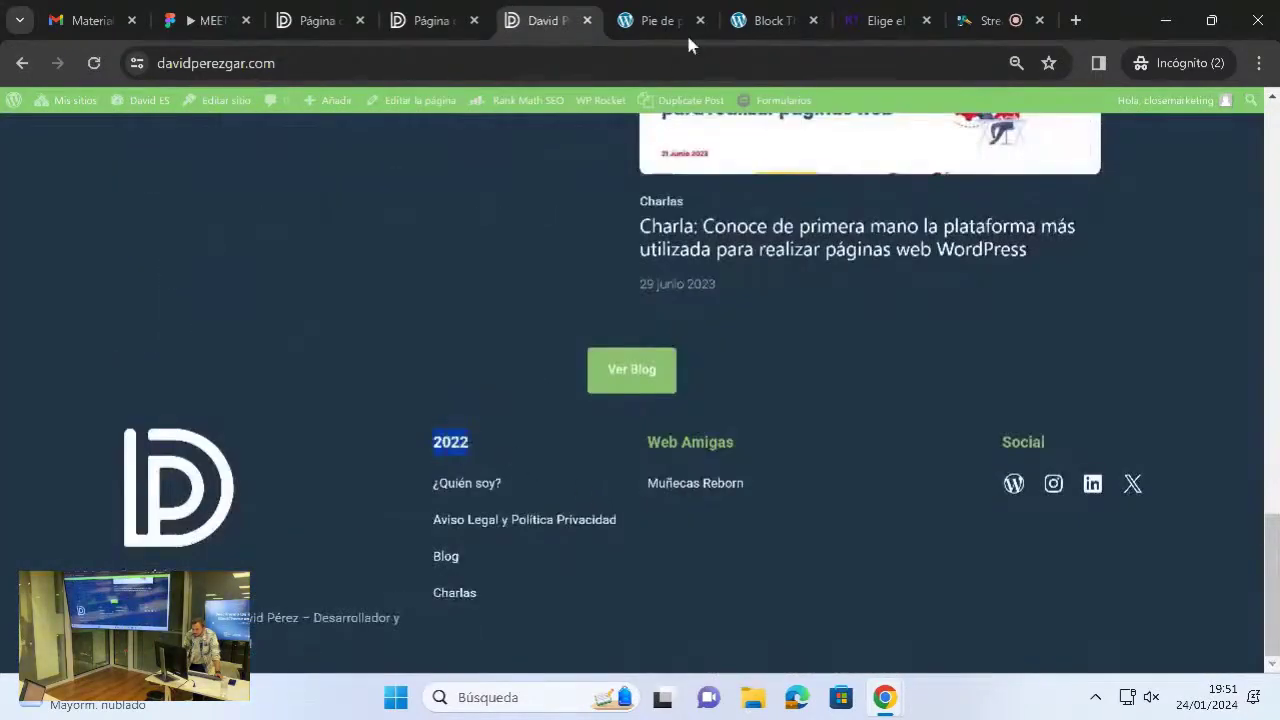
{"action": "left_click", "coordinate": [457, 22]}
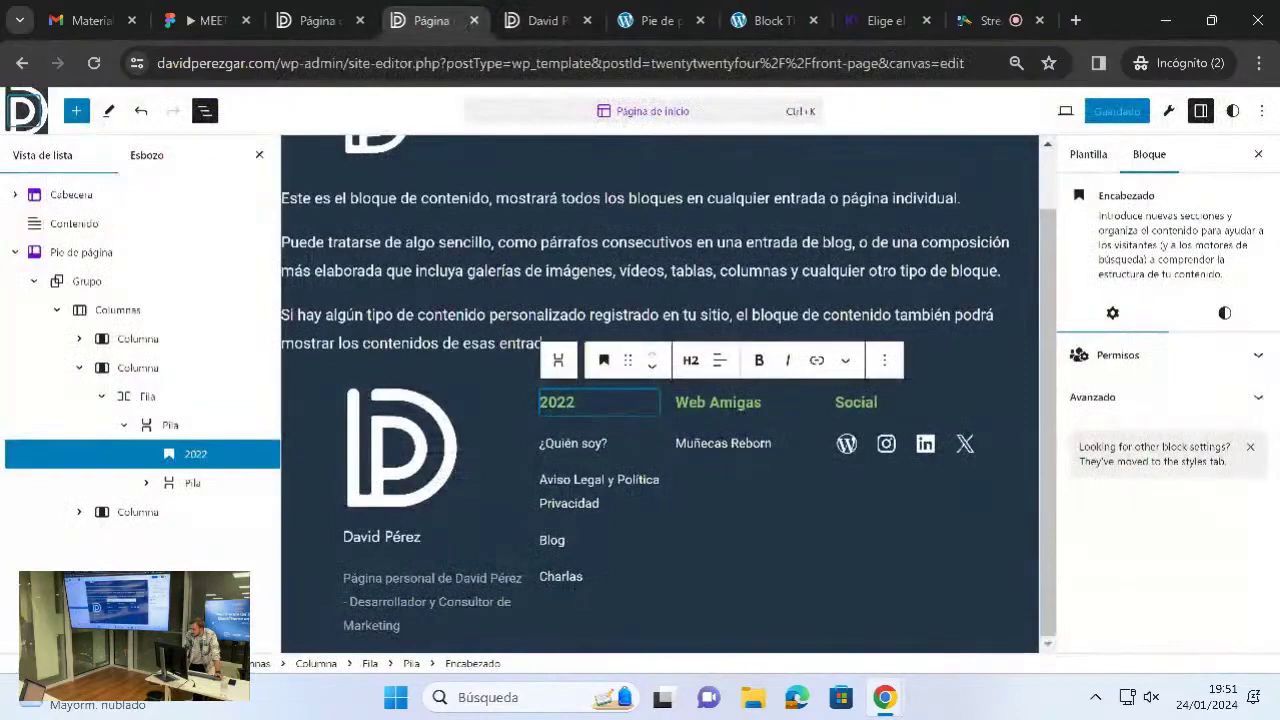
- Examine the Create Block Theme options and the global Estilos settings, including the additional style actions such as Restablecer estilos
{"action": "left_click", "coordinate": [1167, 112]}
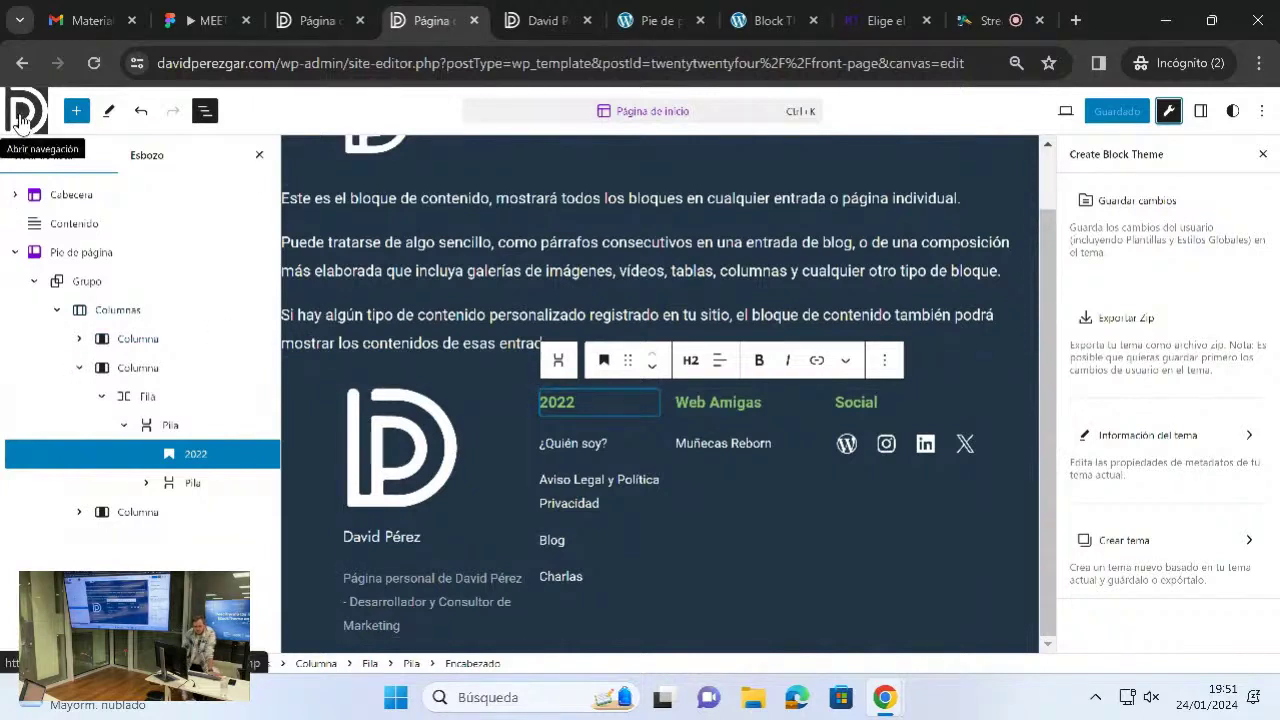
{"action": "left_click", "coordinate": [1233, 111]}
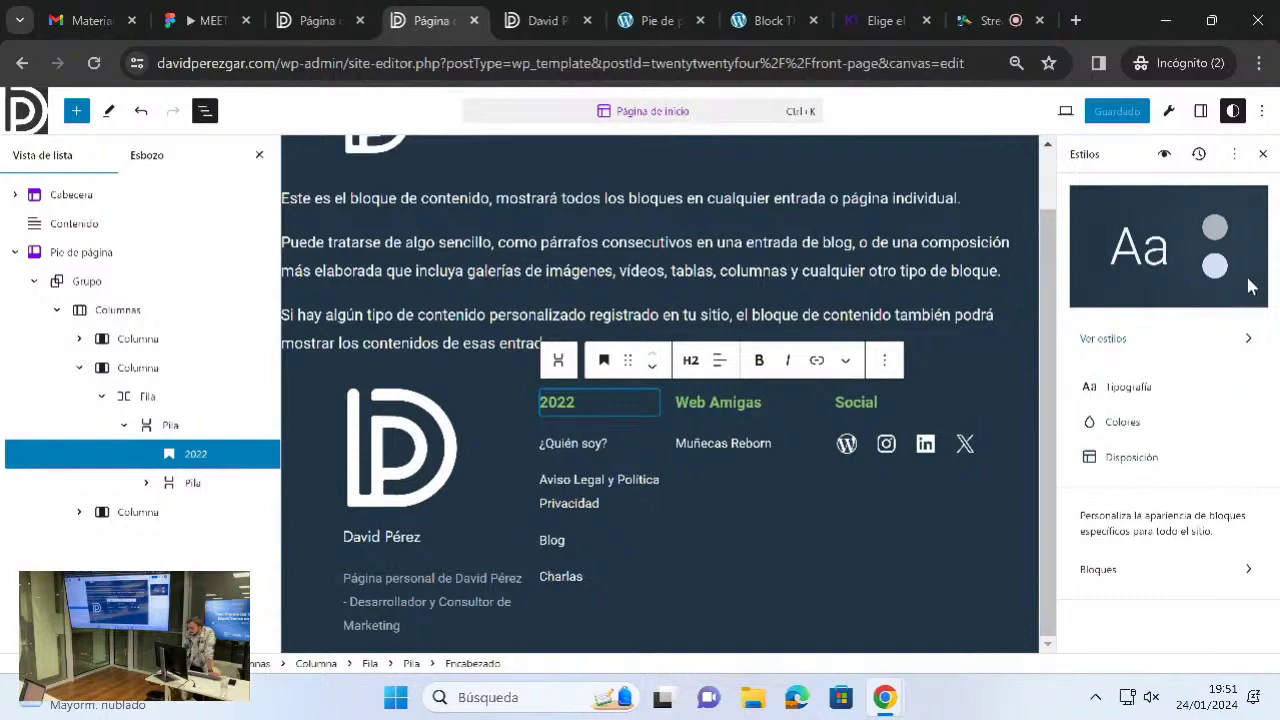
{"action": "left_click", "coordinate": [1234, 156]}
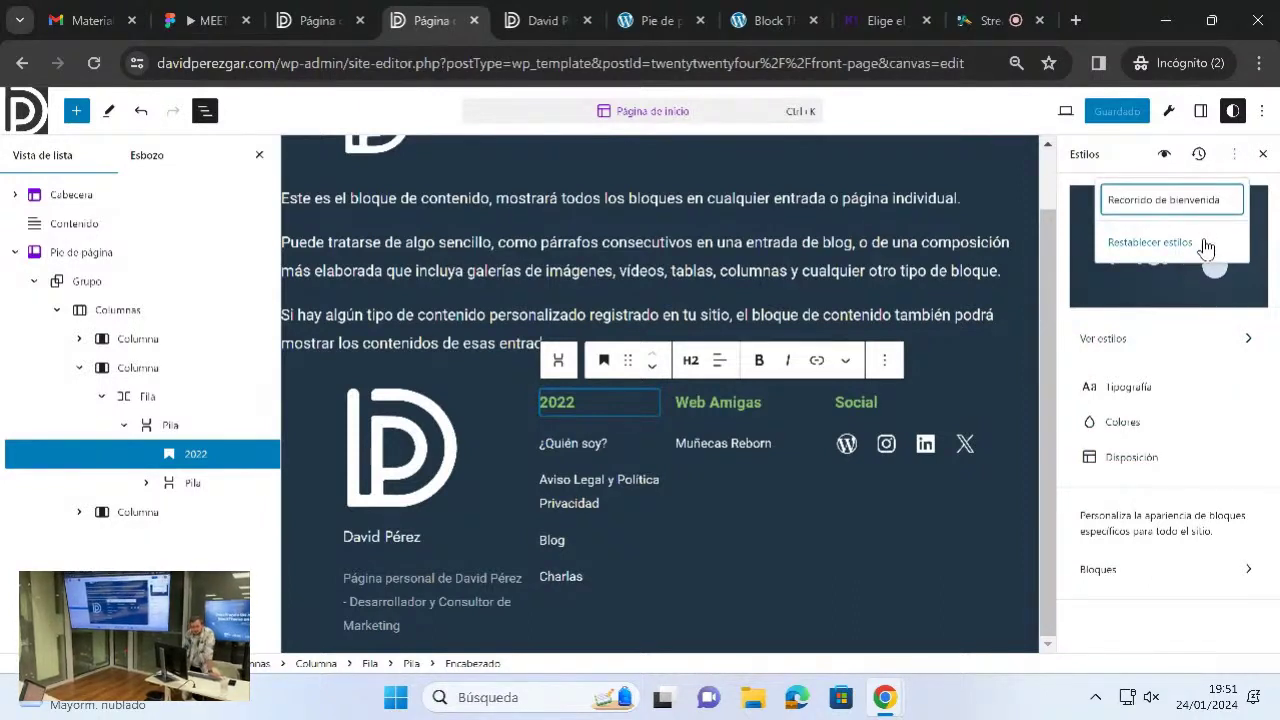
{"action": "left_click", "coordinate": [1233, 157]}
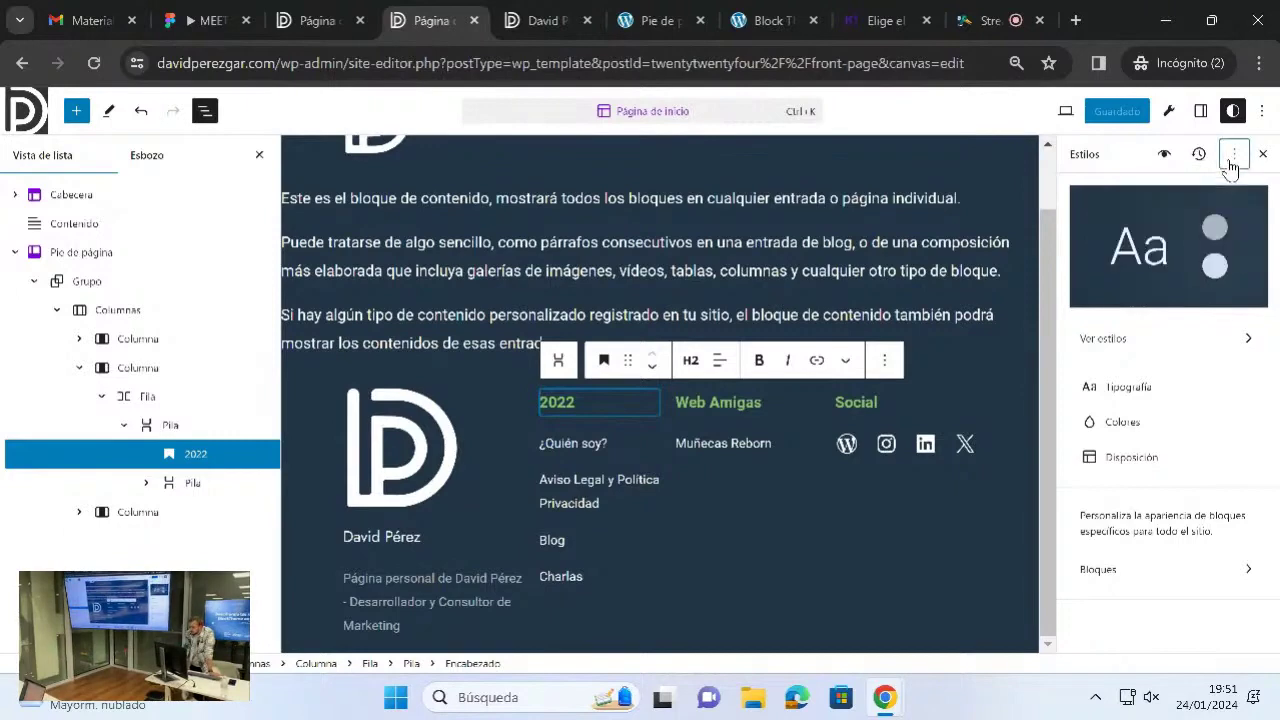
{"action": "left_click", "coordinate": [1170, 114]}
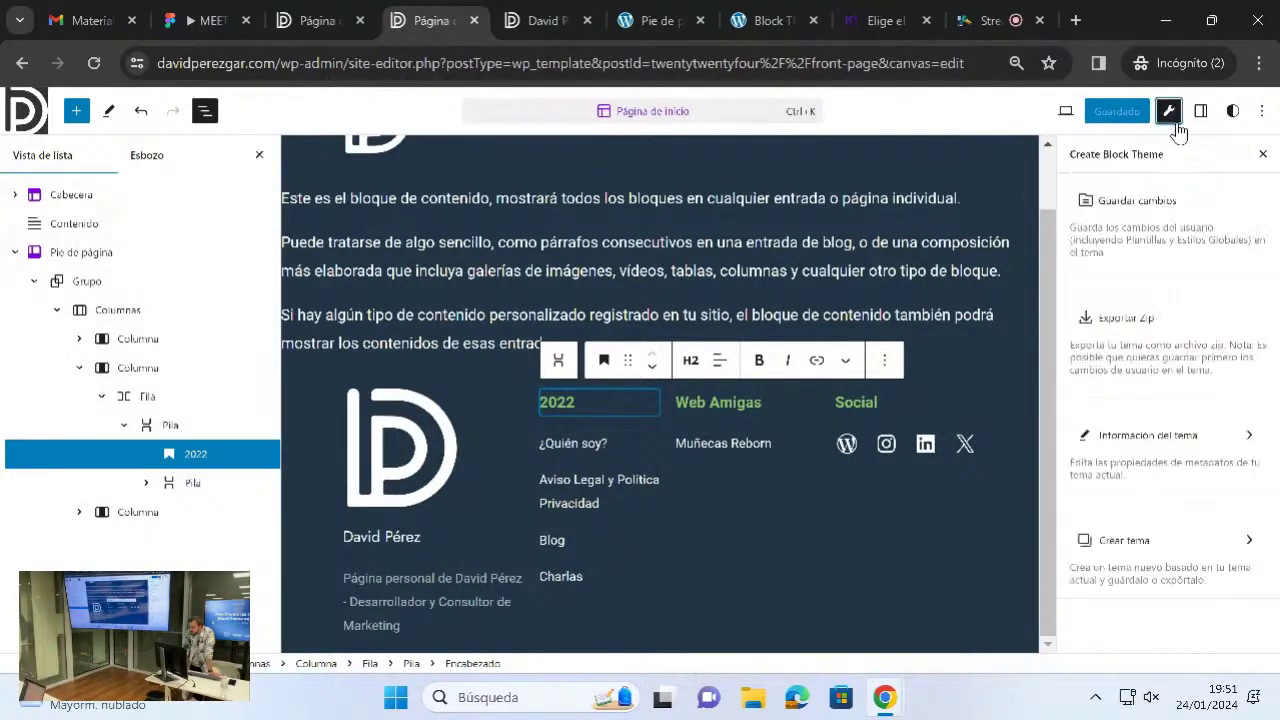
- Show the block settings of the 2022 footer heading and examine its Avanzado options
{"action": "left_click", "coordinate": [1200, 112]}
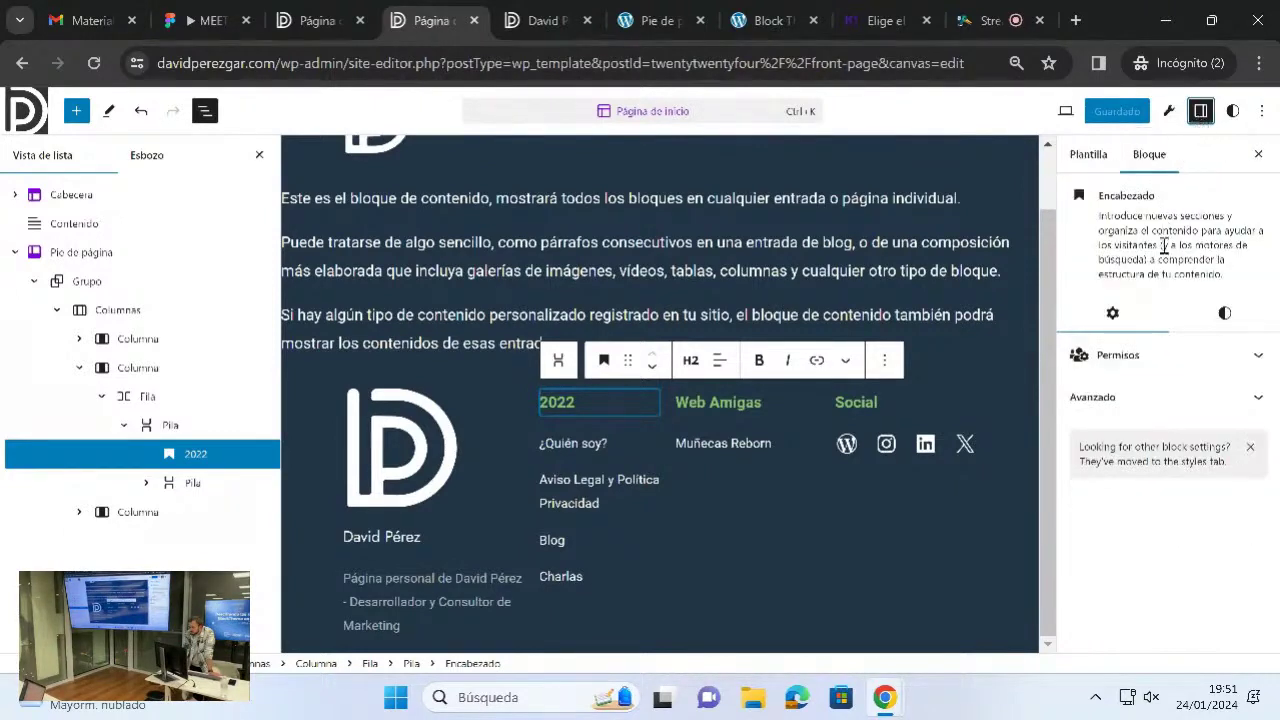
{"action": "left_click", "coordinate": [1169, 405]}
{"action": "scroll", "coordinate": [1214, 357], "scroll_direction": "down", "scroll_amount": 1}
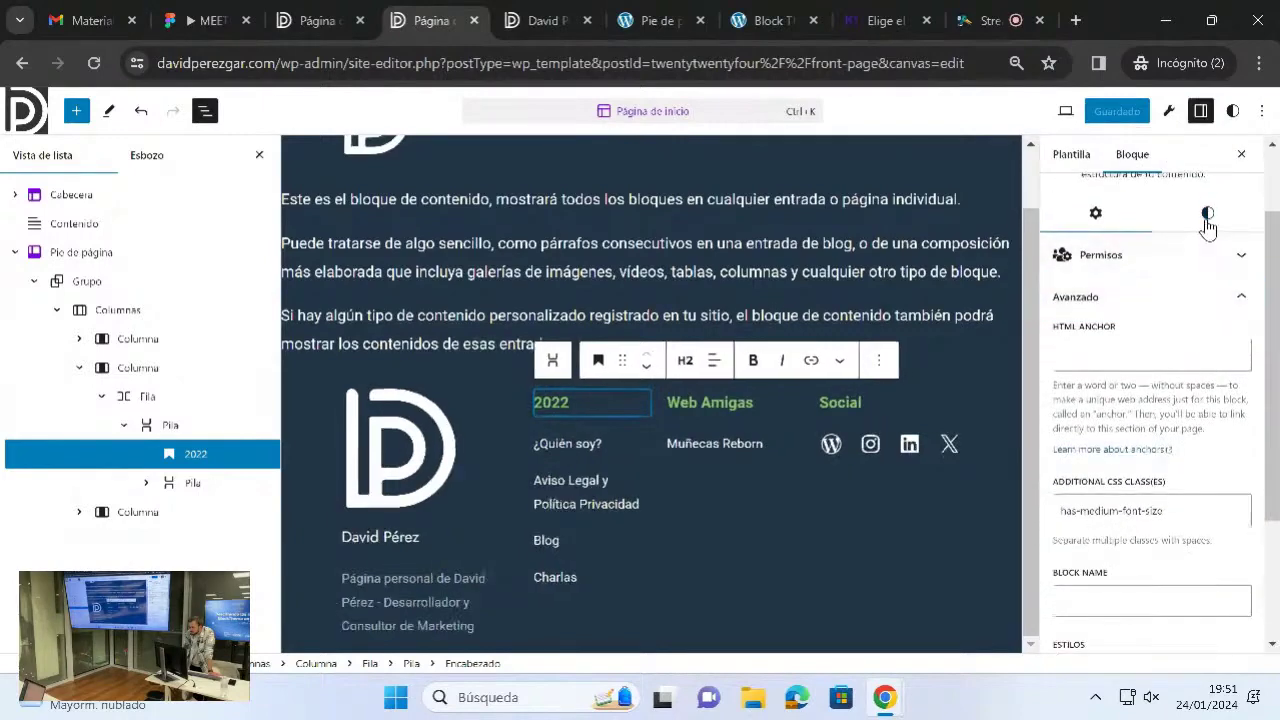